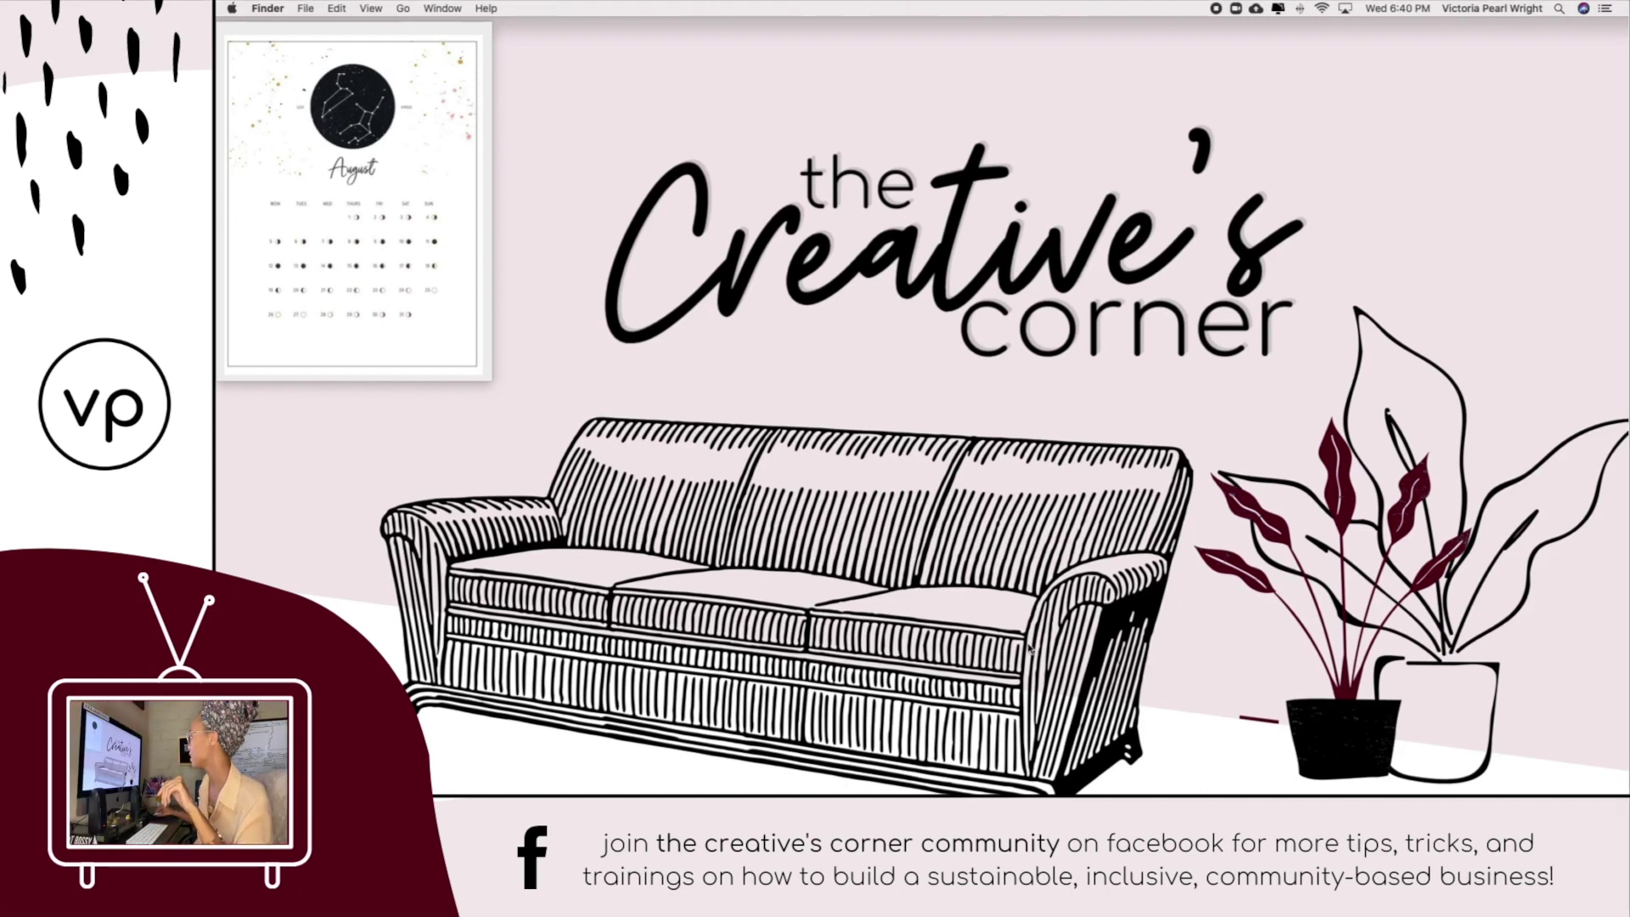
Step: Launch Zoom and start a New Meeting with video stopped and the window full screen
mouse_move(1057, 769)
click(1064, 781)
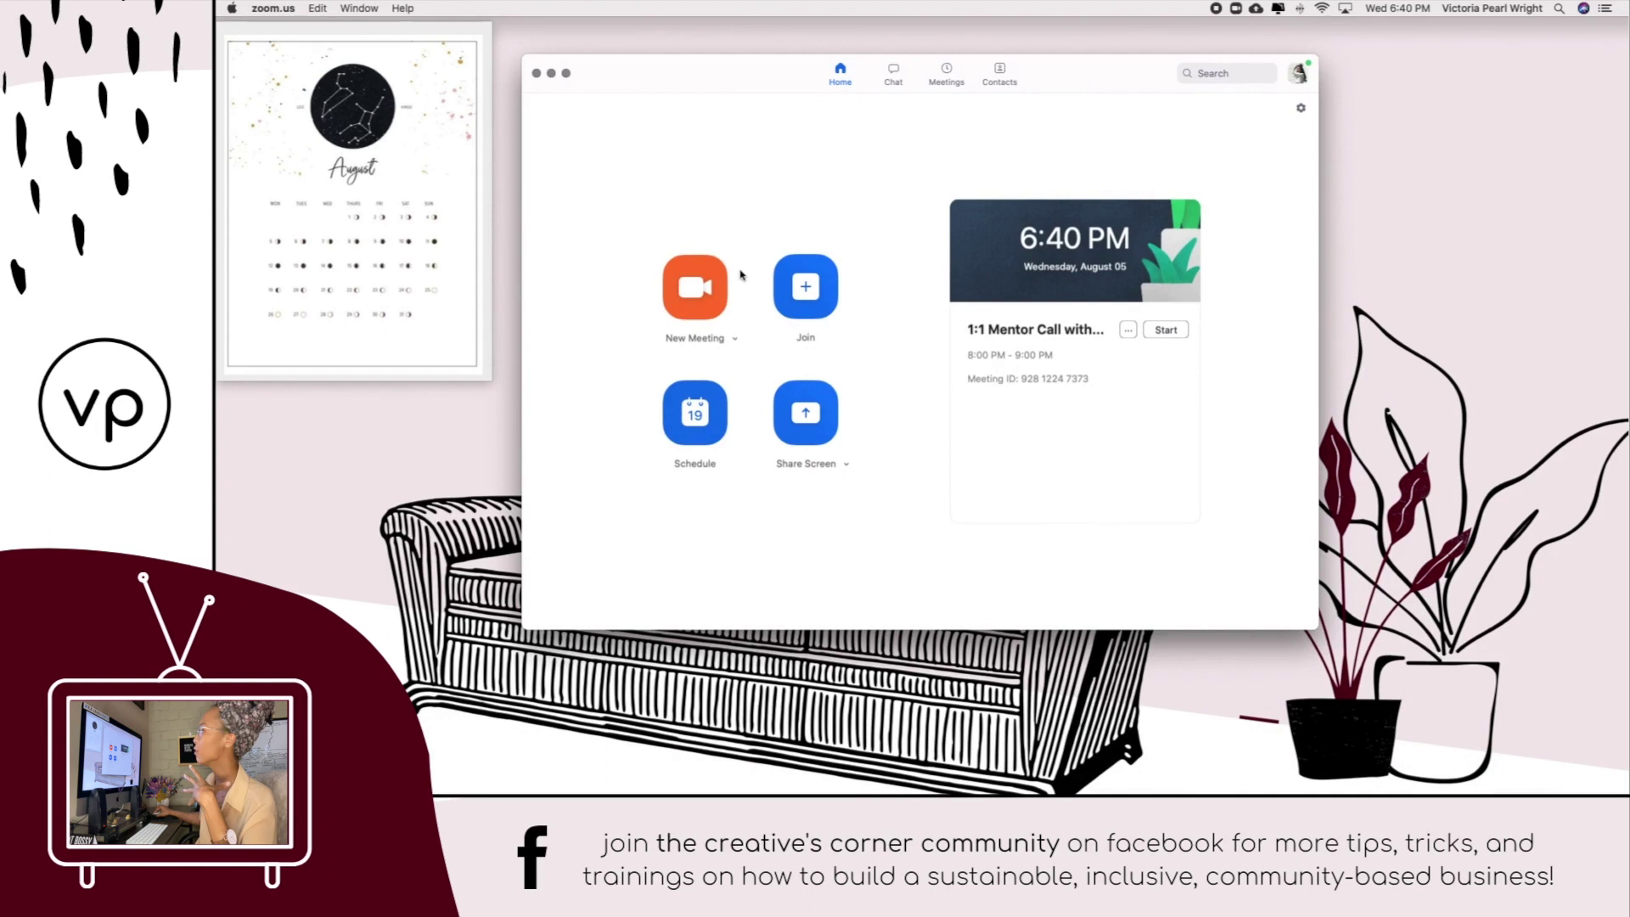
click(710, 296)
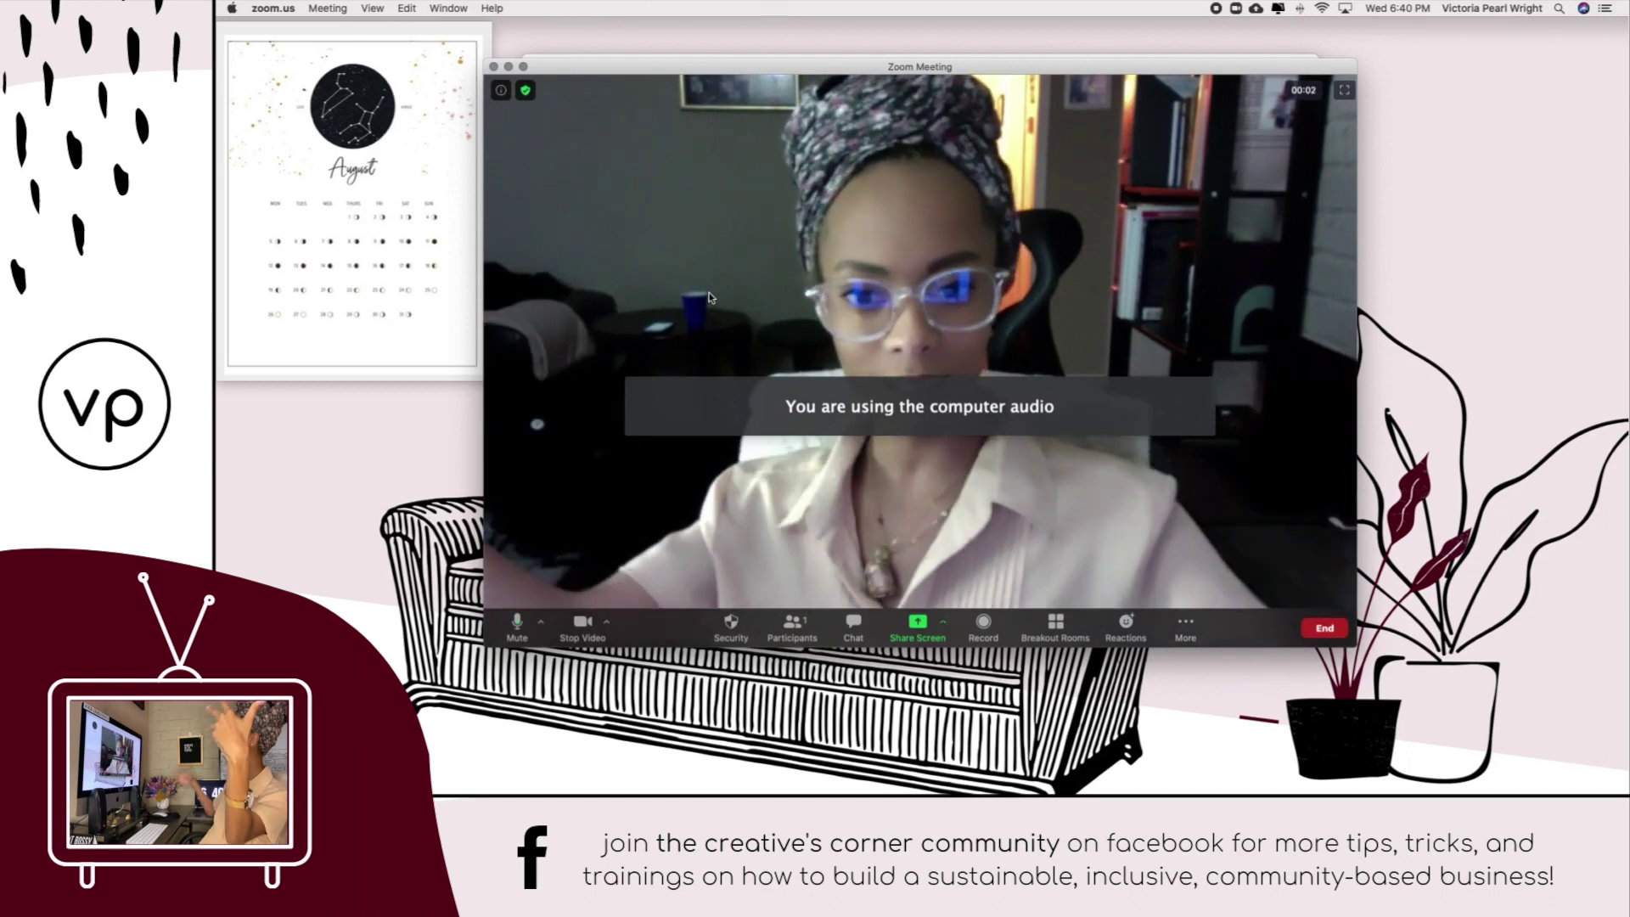
key(super+shift+v)
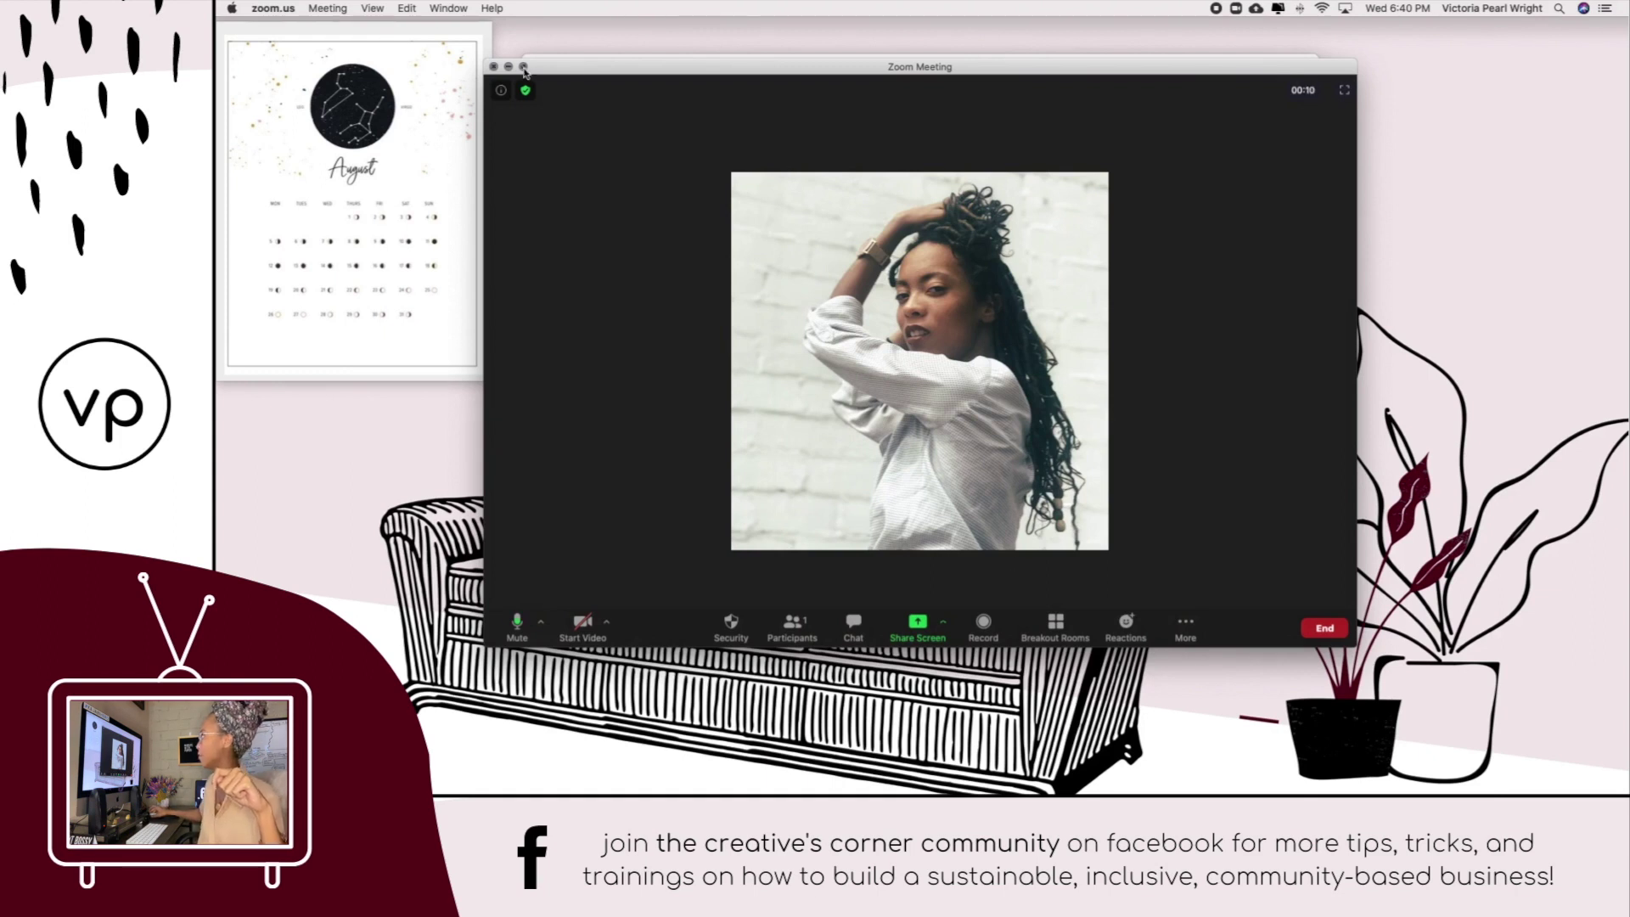
mouse_move(523, 71)
click(524, 68)
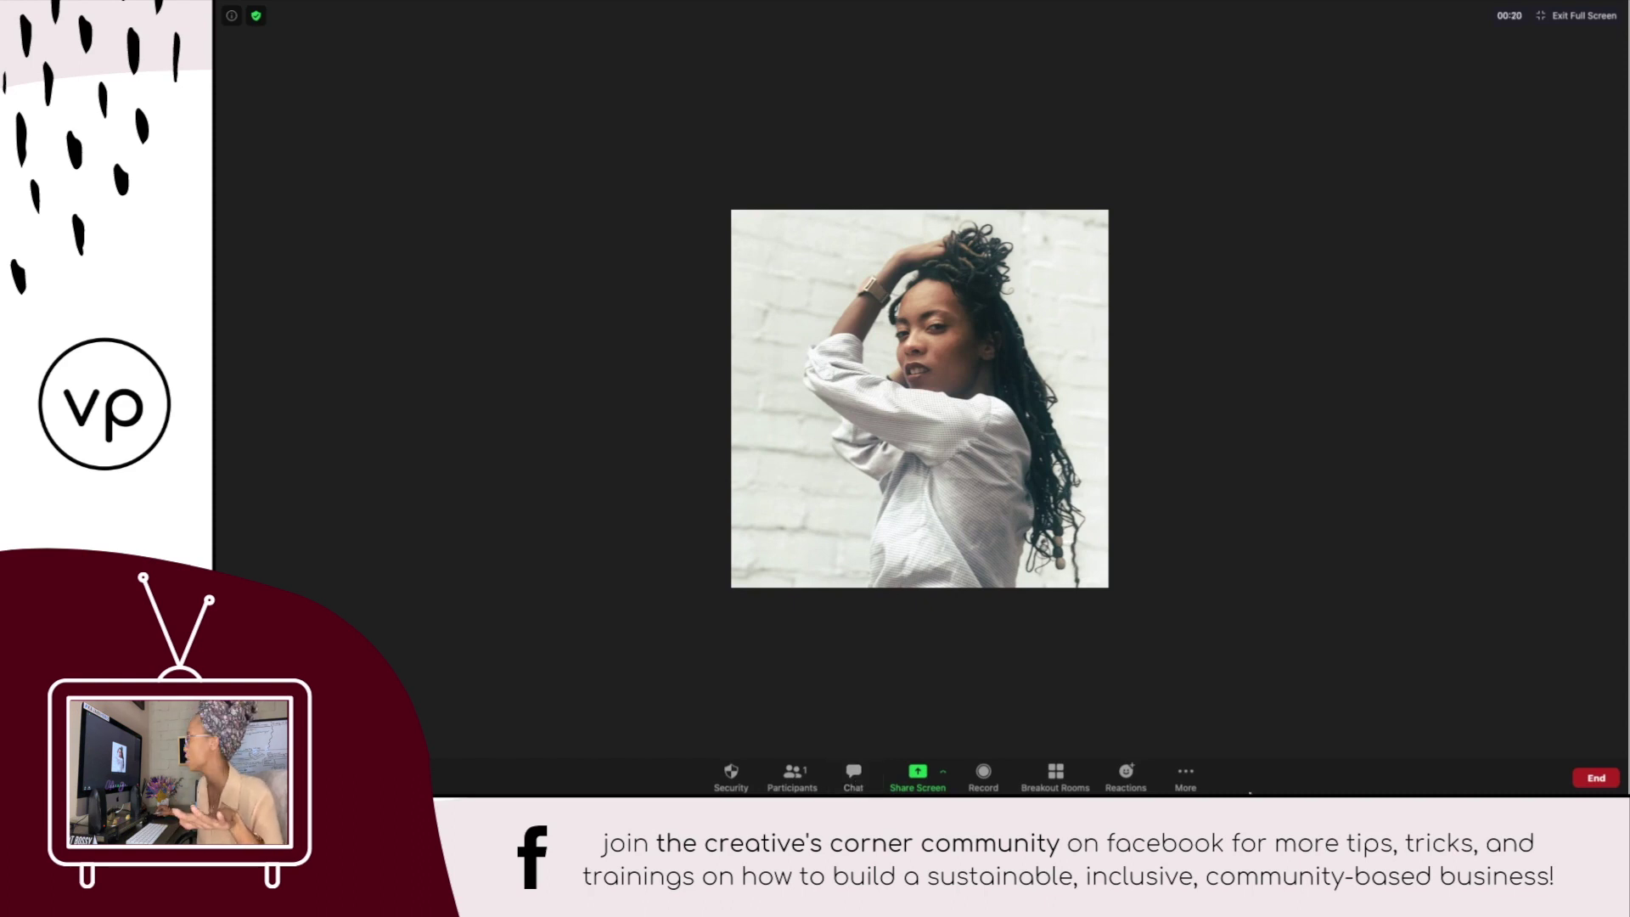
Step: Check the More menu's Live on Facebook option, then exit full screen to the Zoom Home window
click(1199, 778)
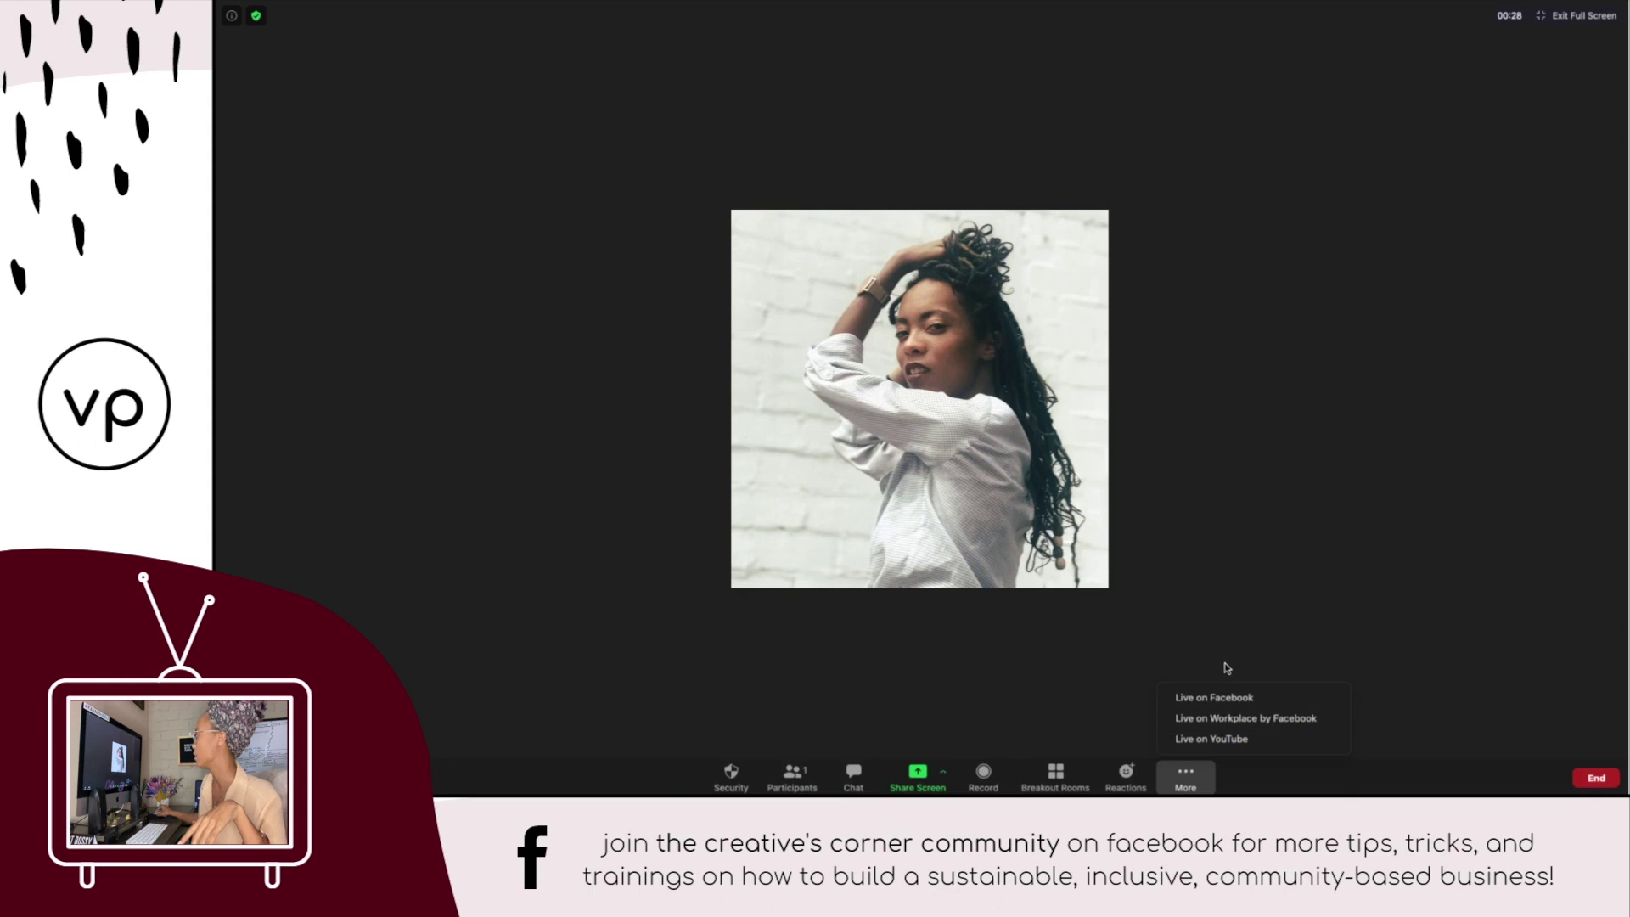
click(1118, 688)
key(ctrl+Left)
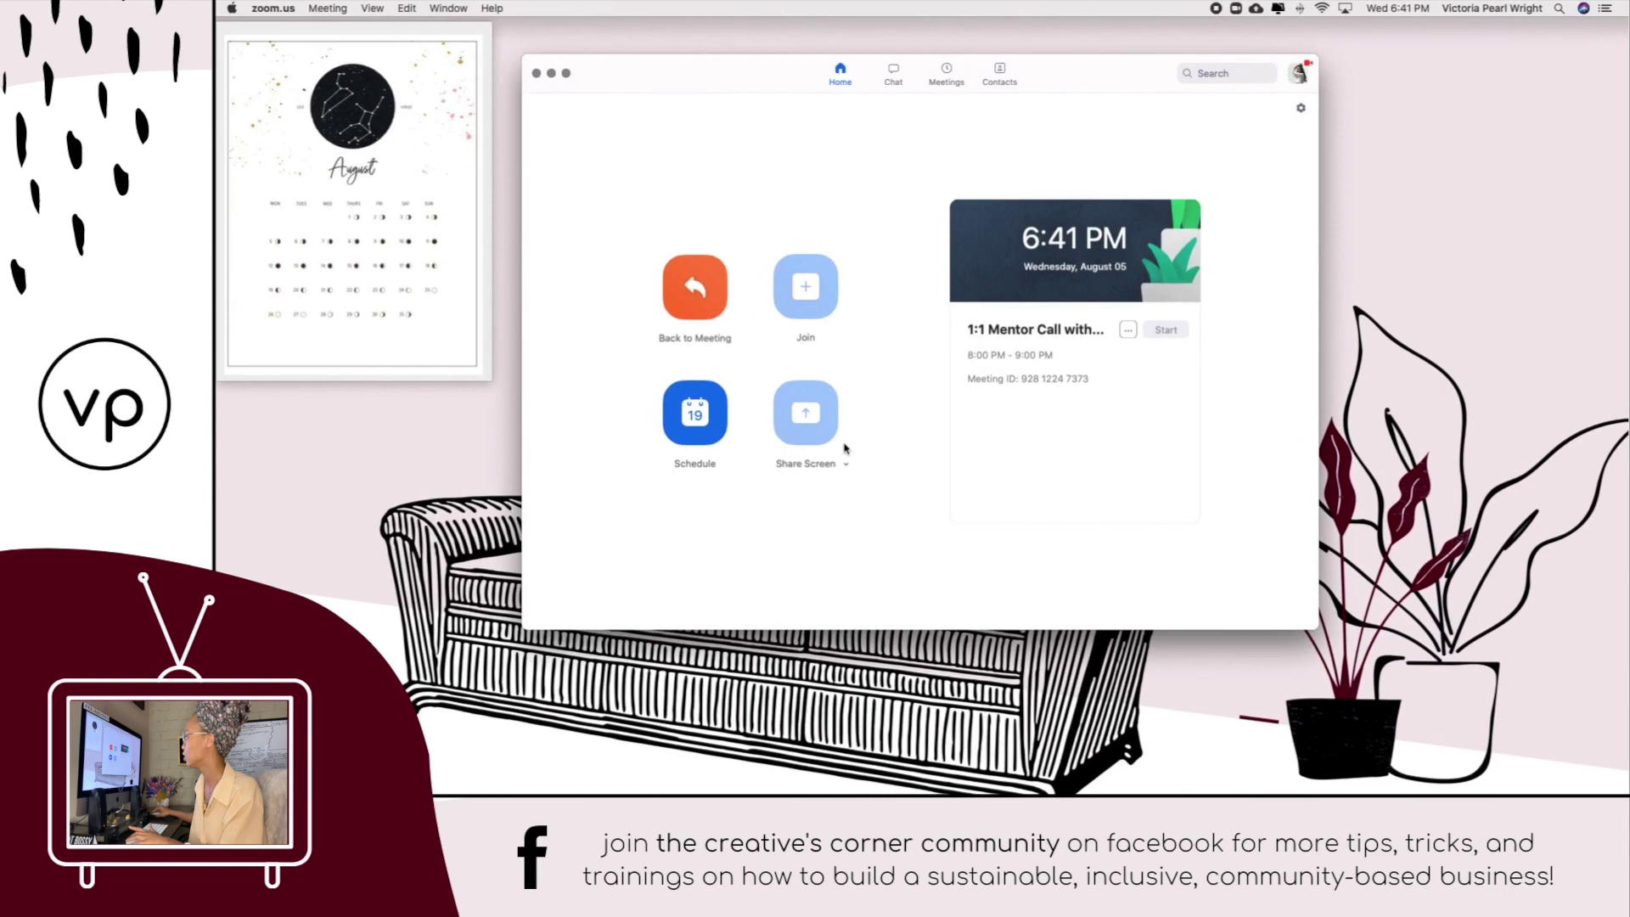
Step: In the Zoom web portal, open Account Management > Account Settings and go to In Meeting (Advanced)
click(613, 771)
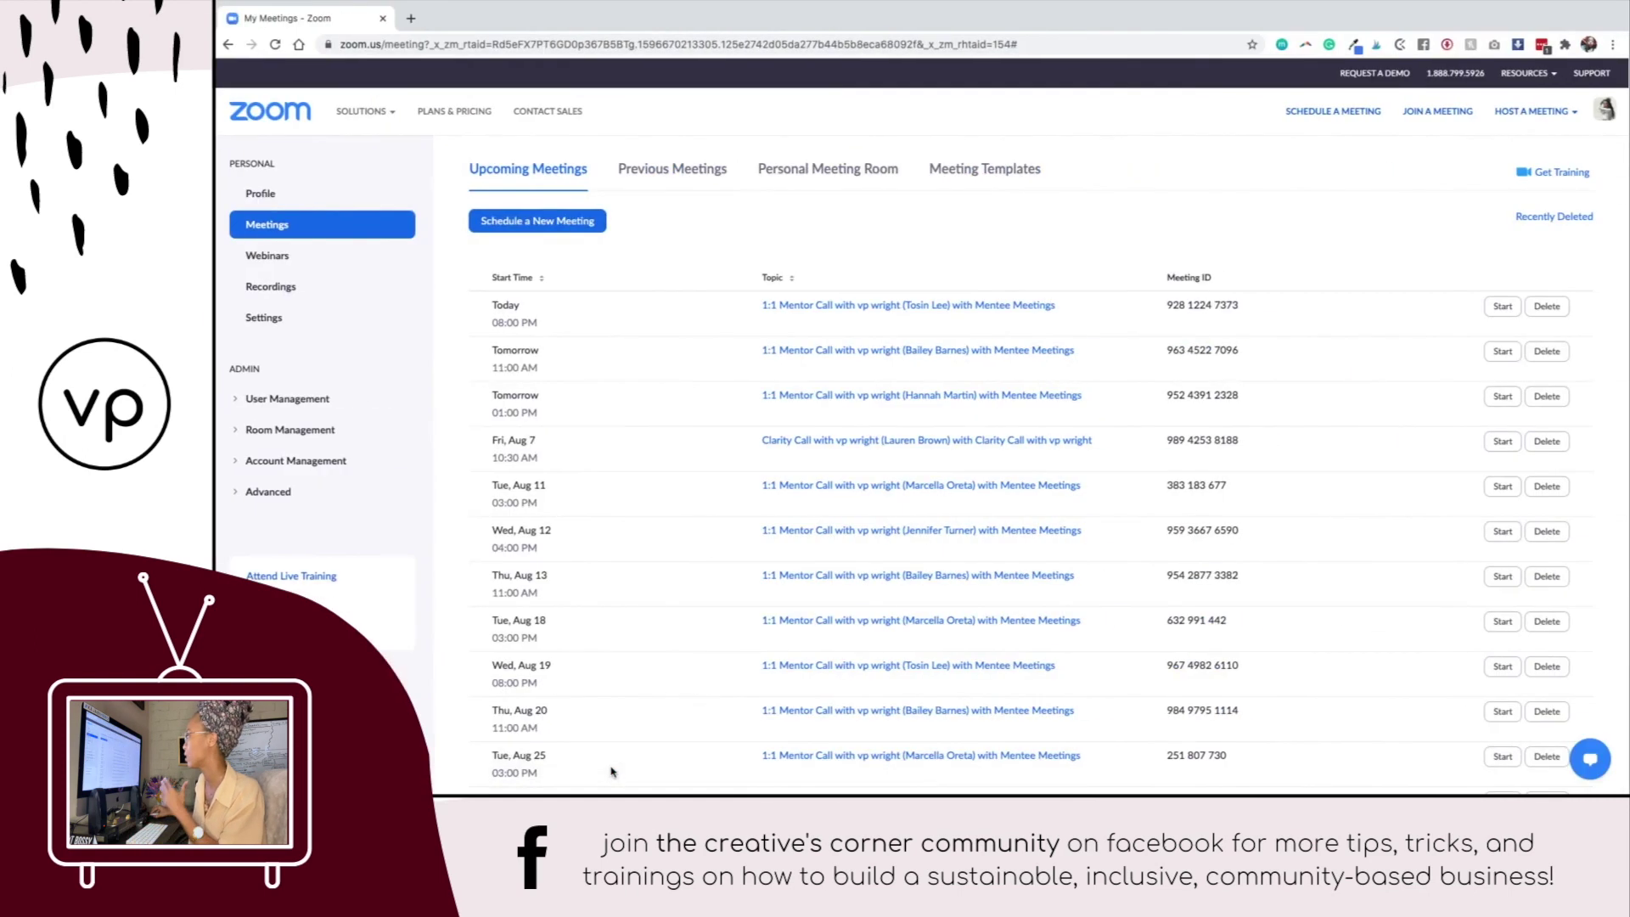
scroll(665, 626, down, 1)
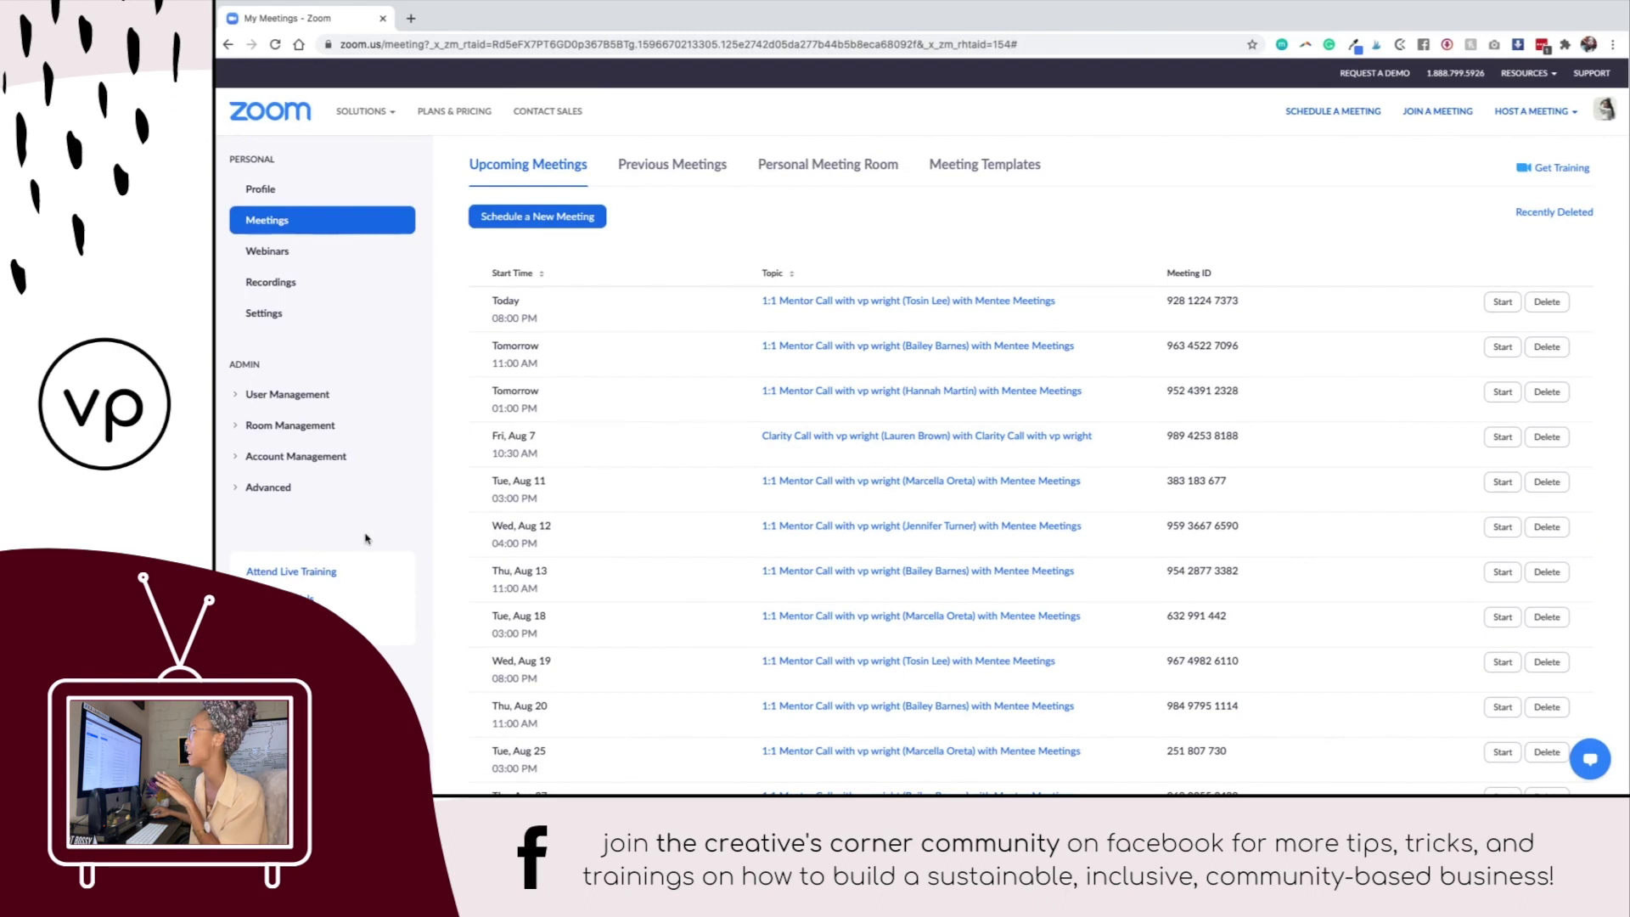
scroll(367, 538, down, 1)
scroll(367, 539, down, 5)
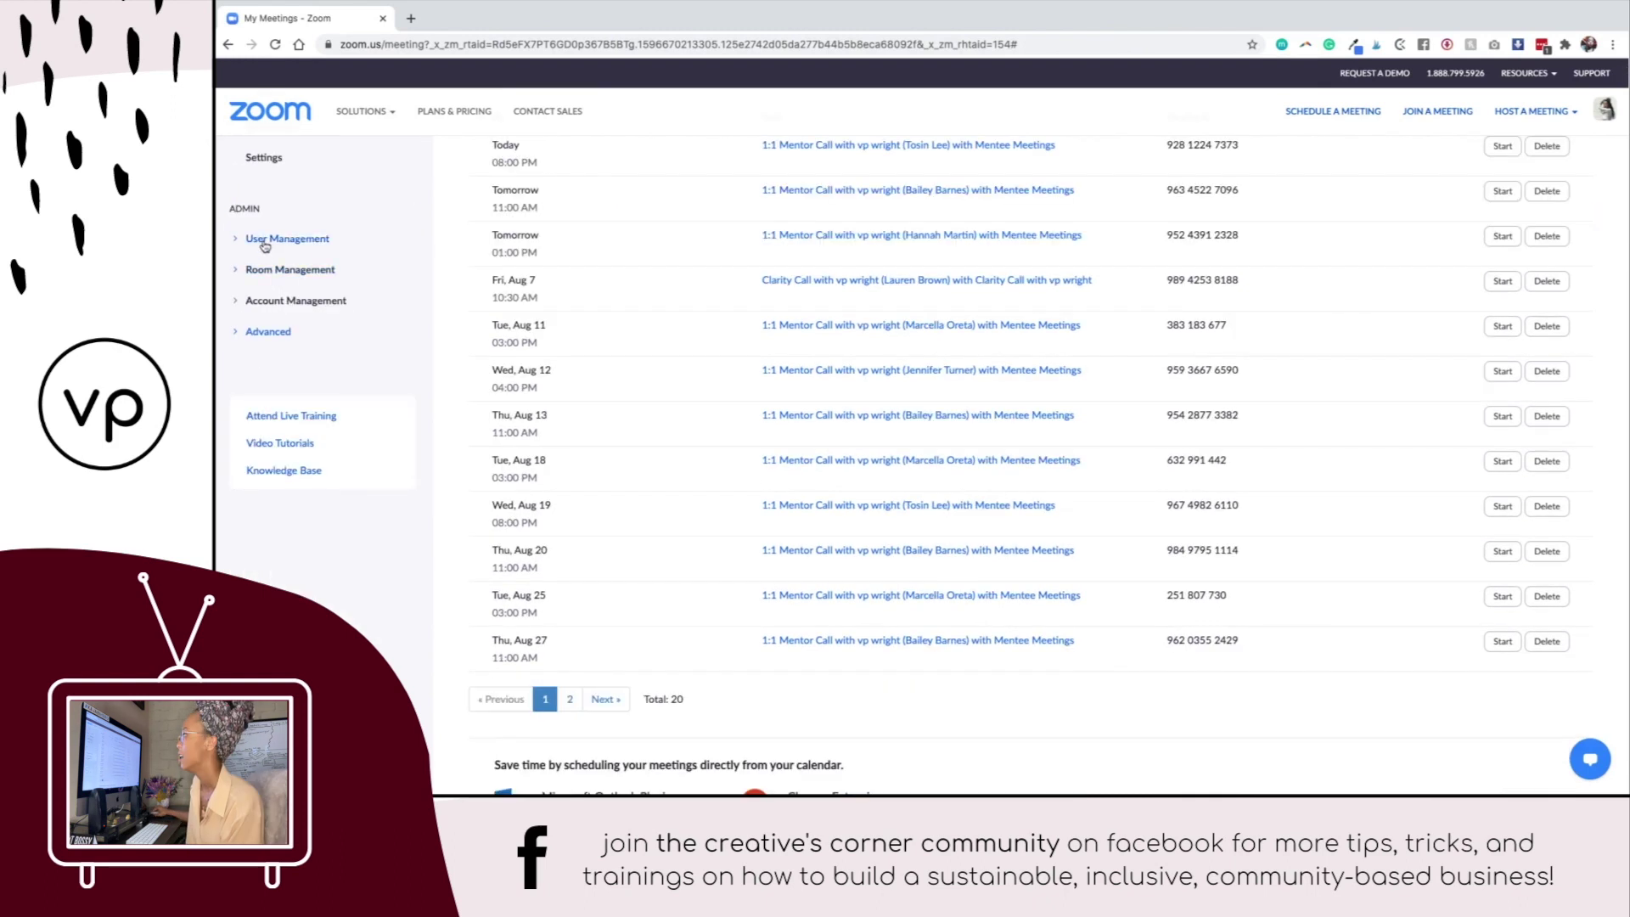
click(271, 308)
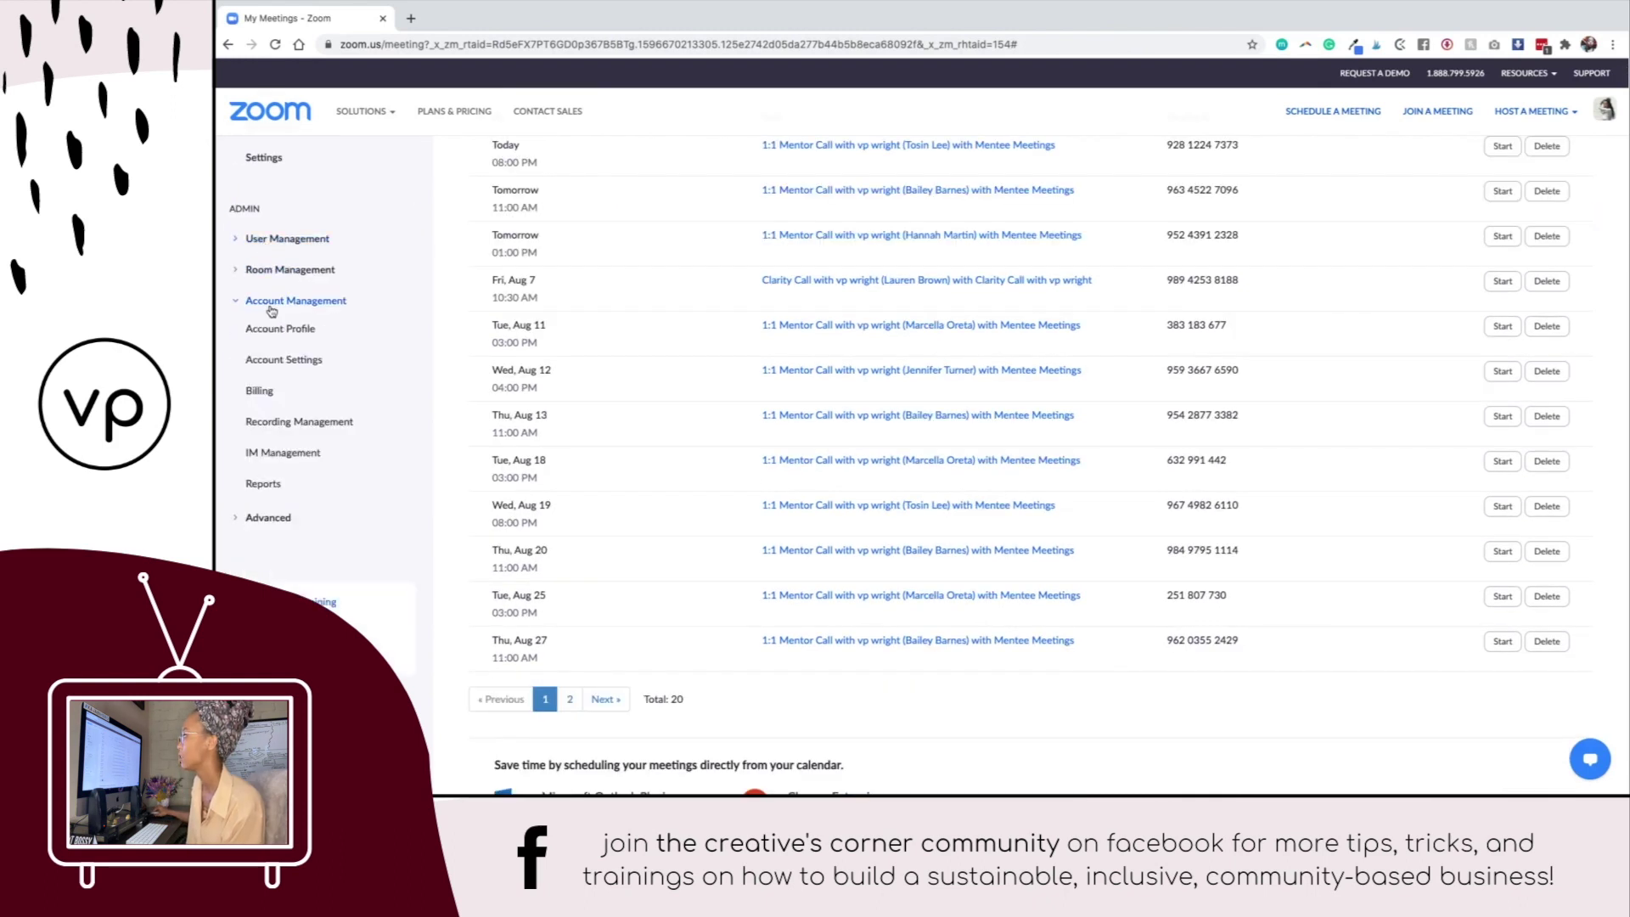
click(284, 362)
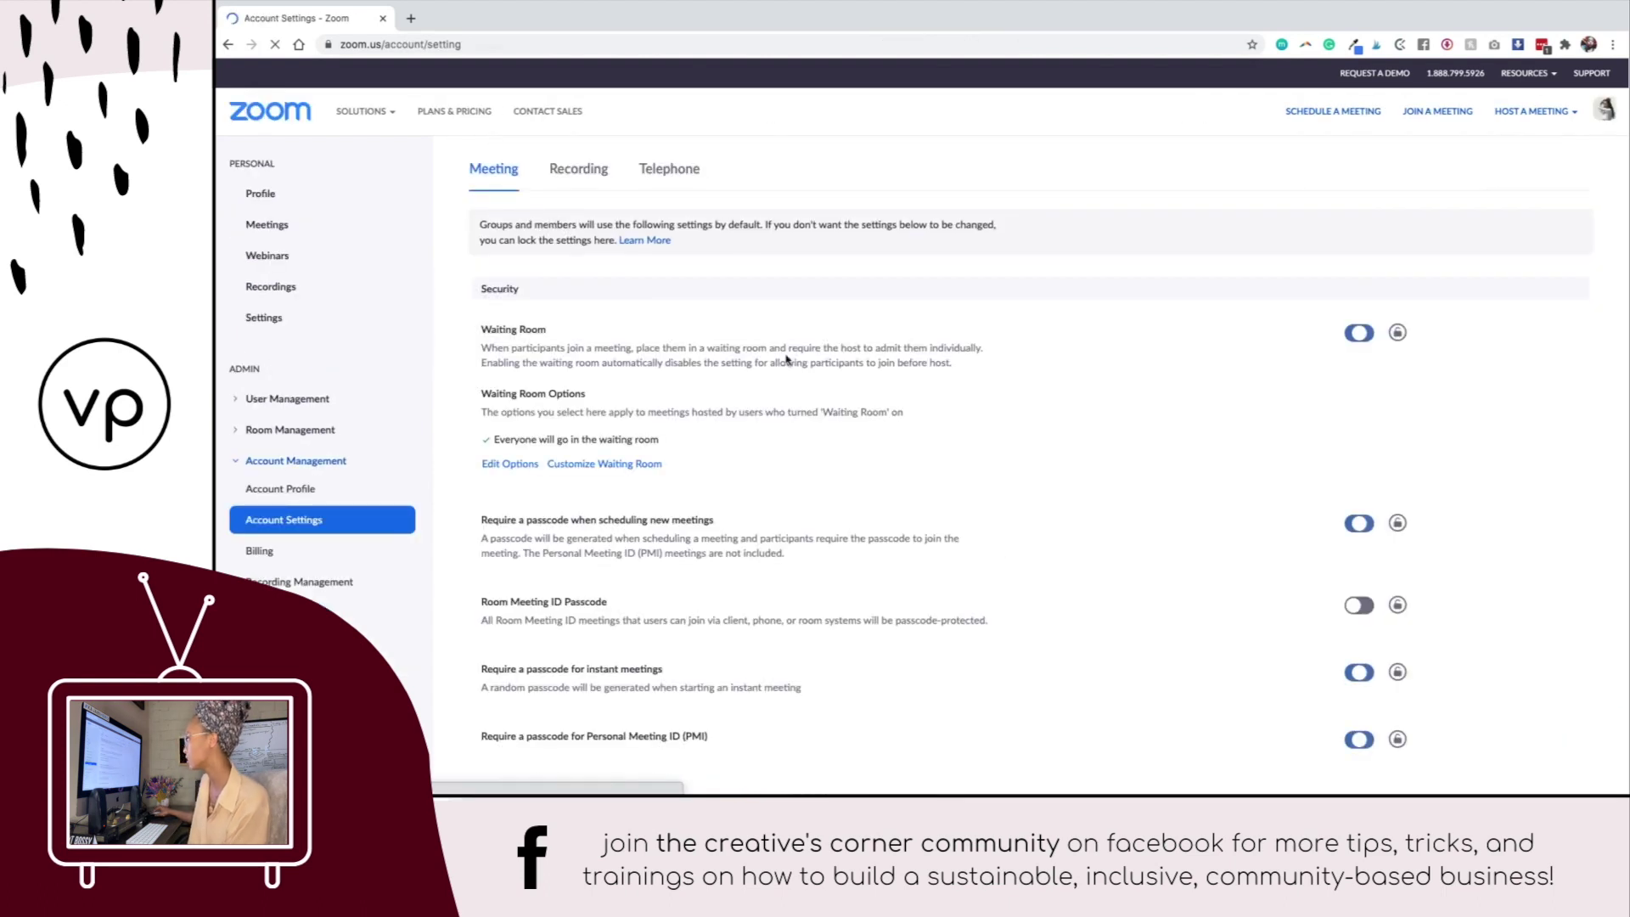
scroll(787, 359, down, 1)
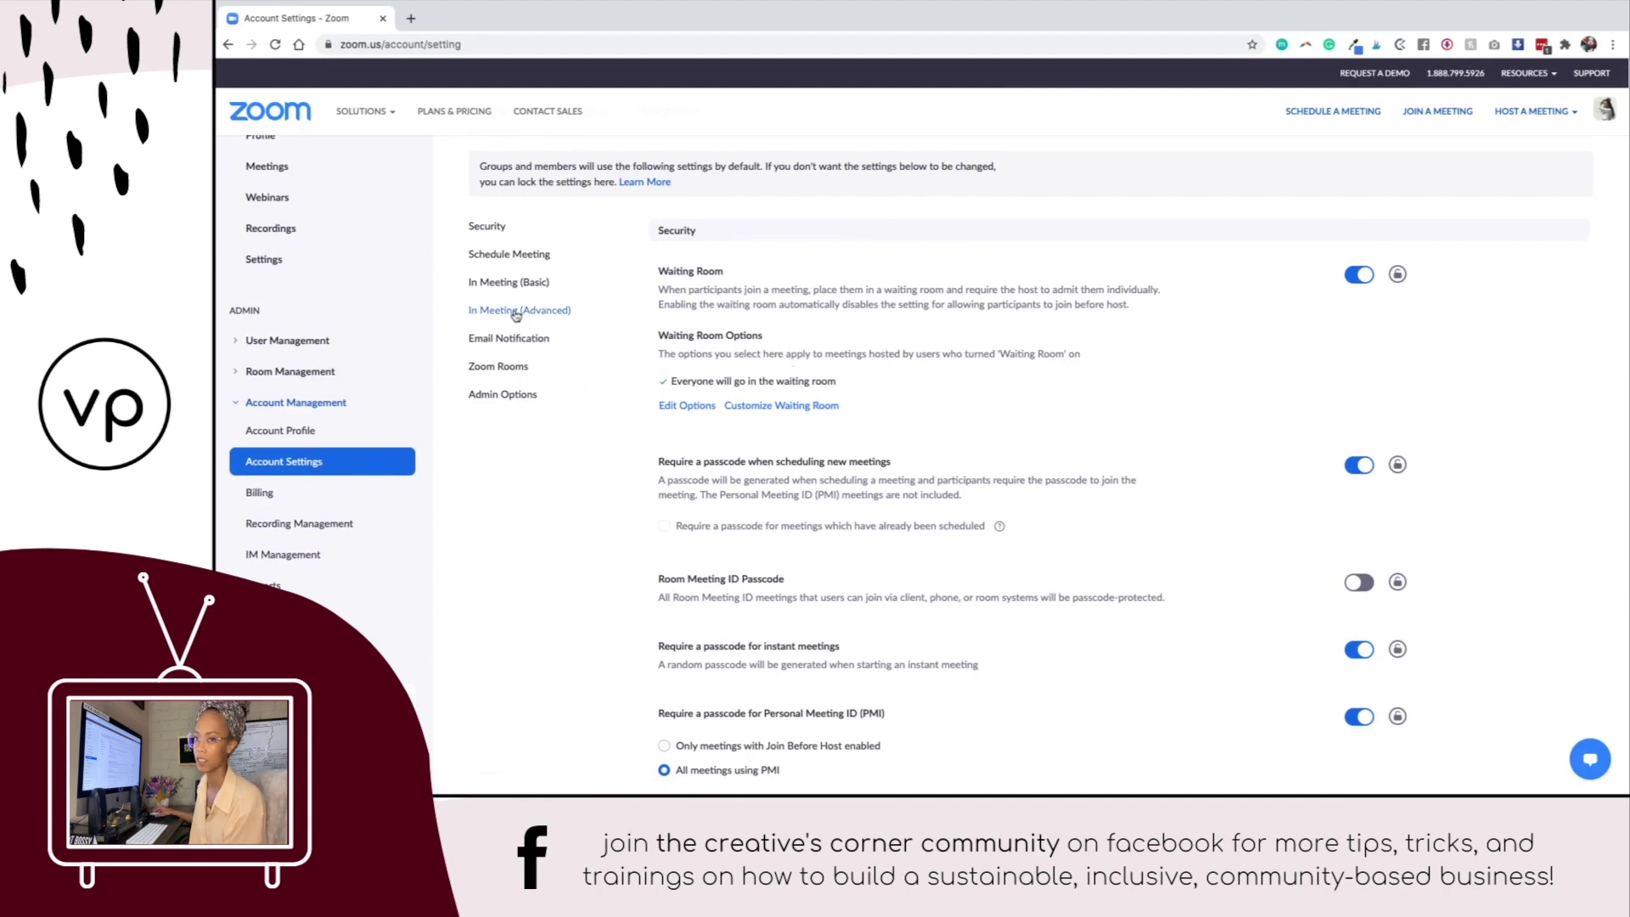
click(515, 311)
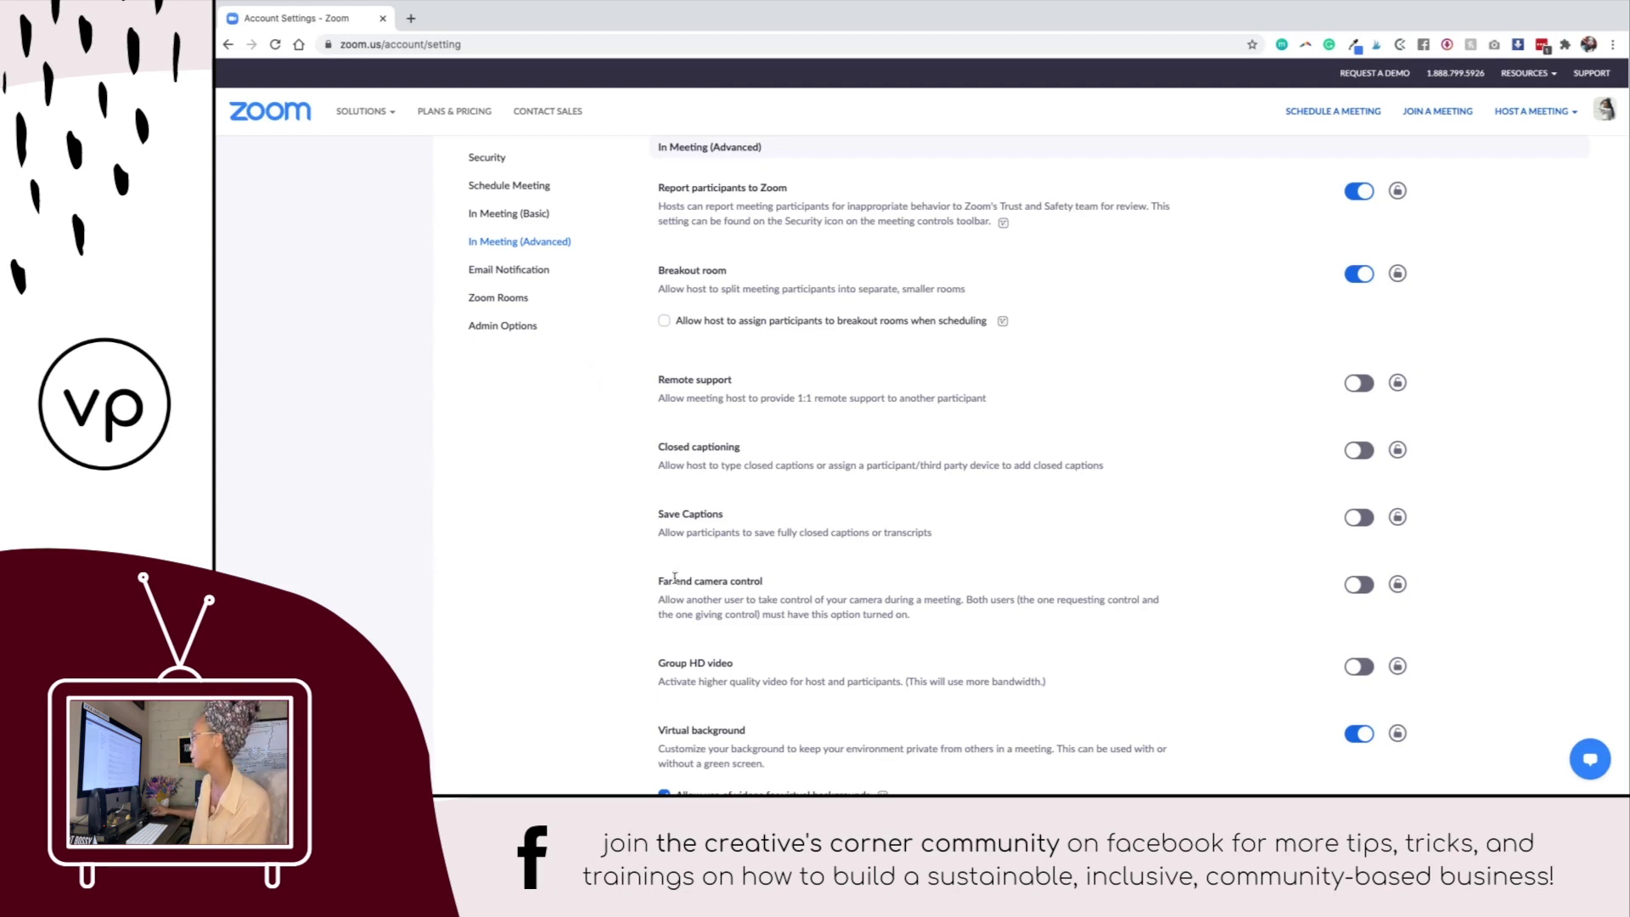
Step: Enable Group HD video with Turn On, then review the remaining In Meeting (Advanced) settings
scroll(657, 679, down, 1)
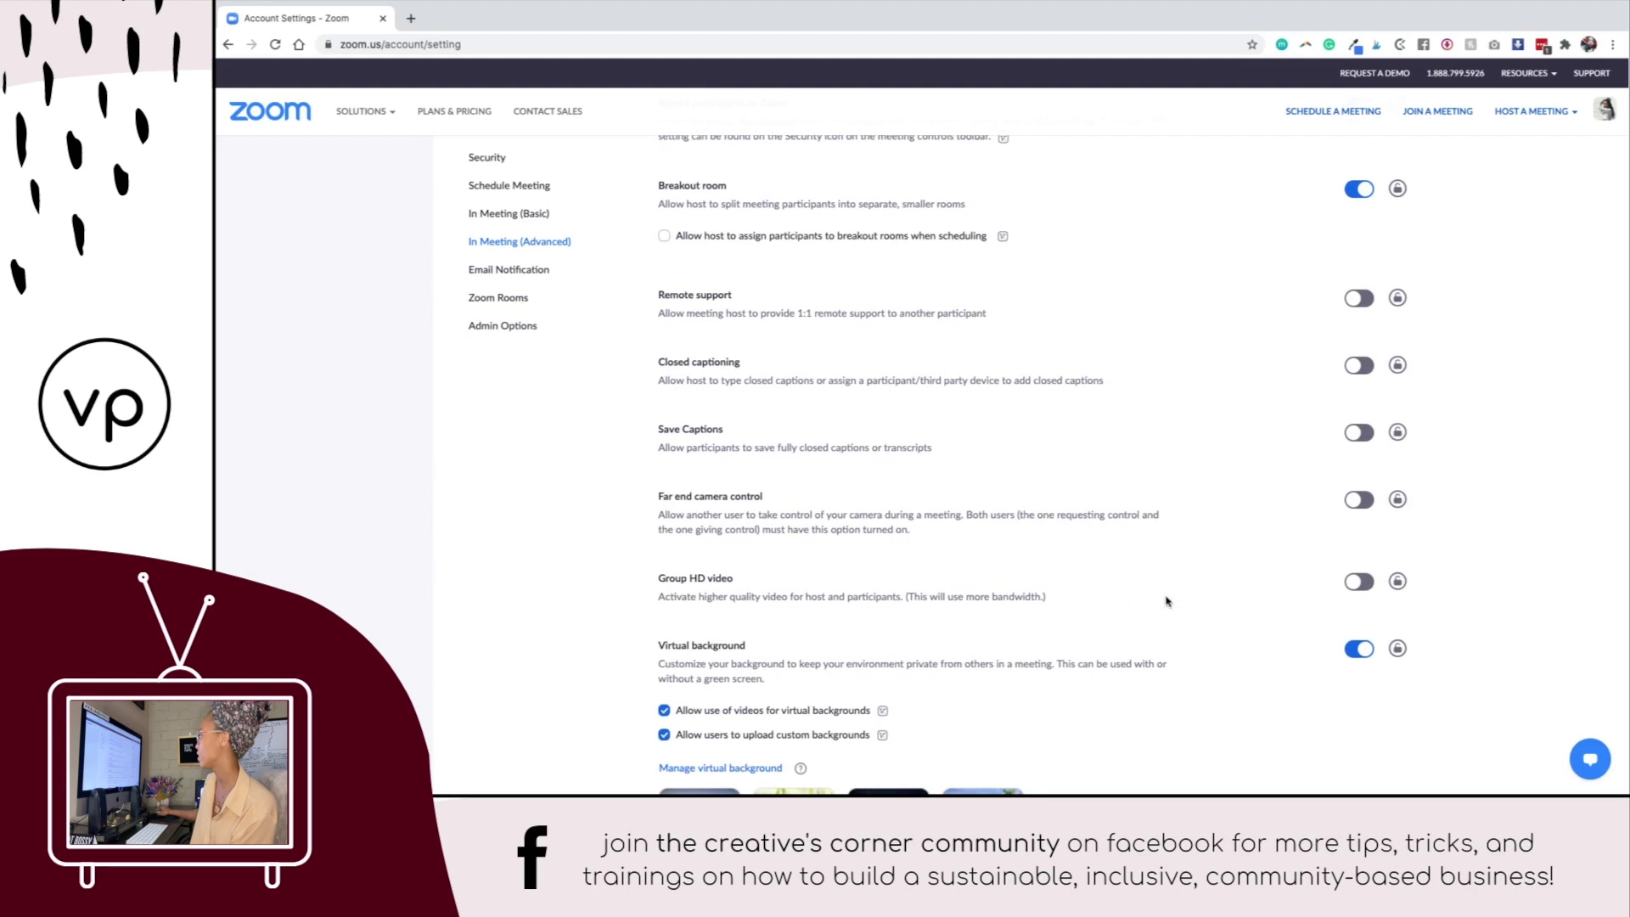
click(1360, 584)
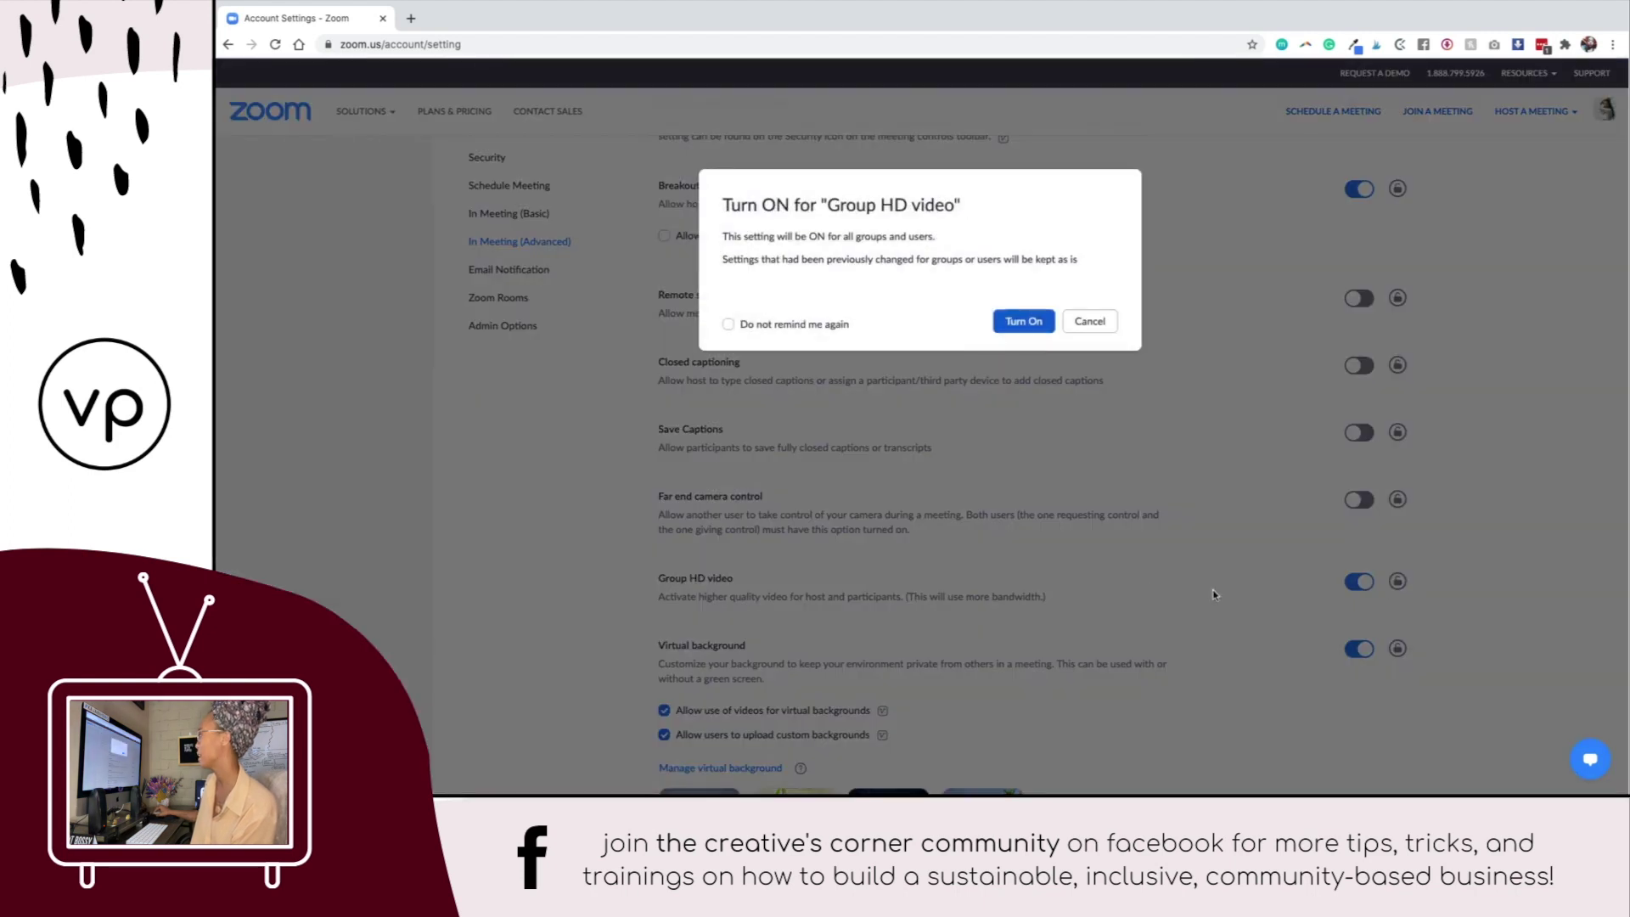
click(1042, 323)
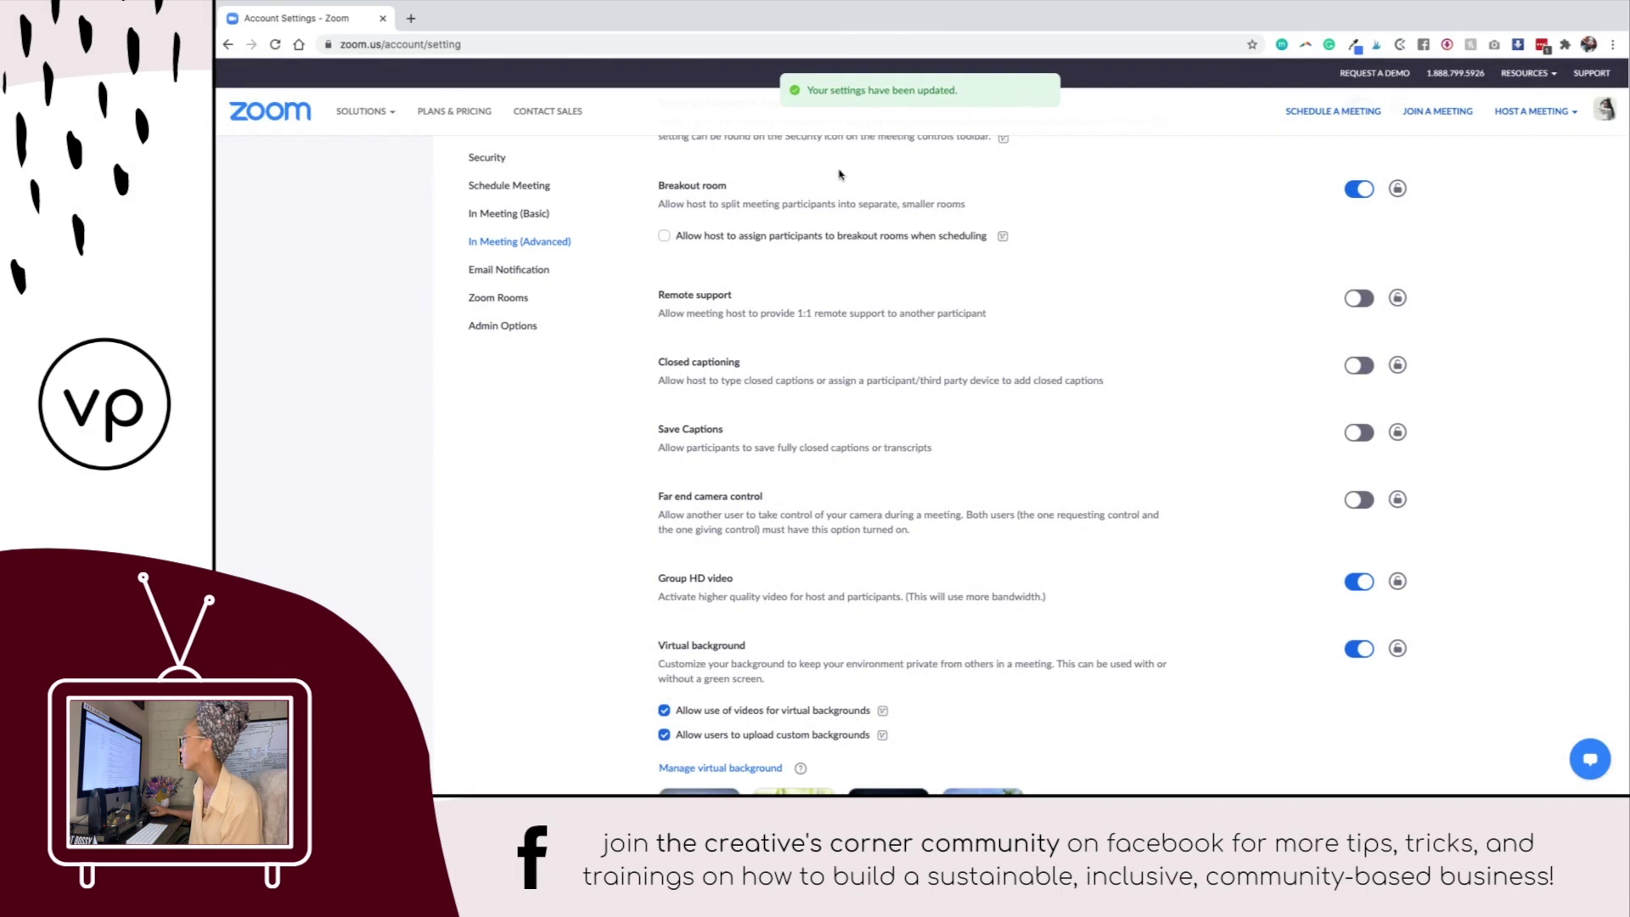
scroll(841, 175, up, 2)
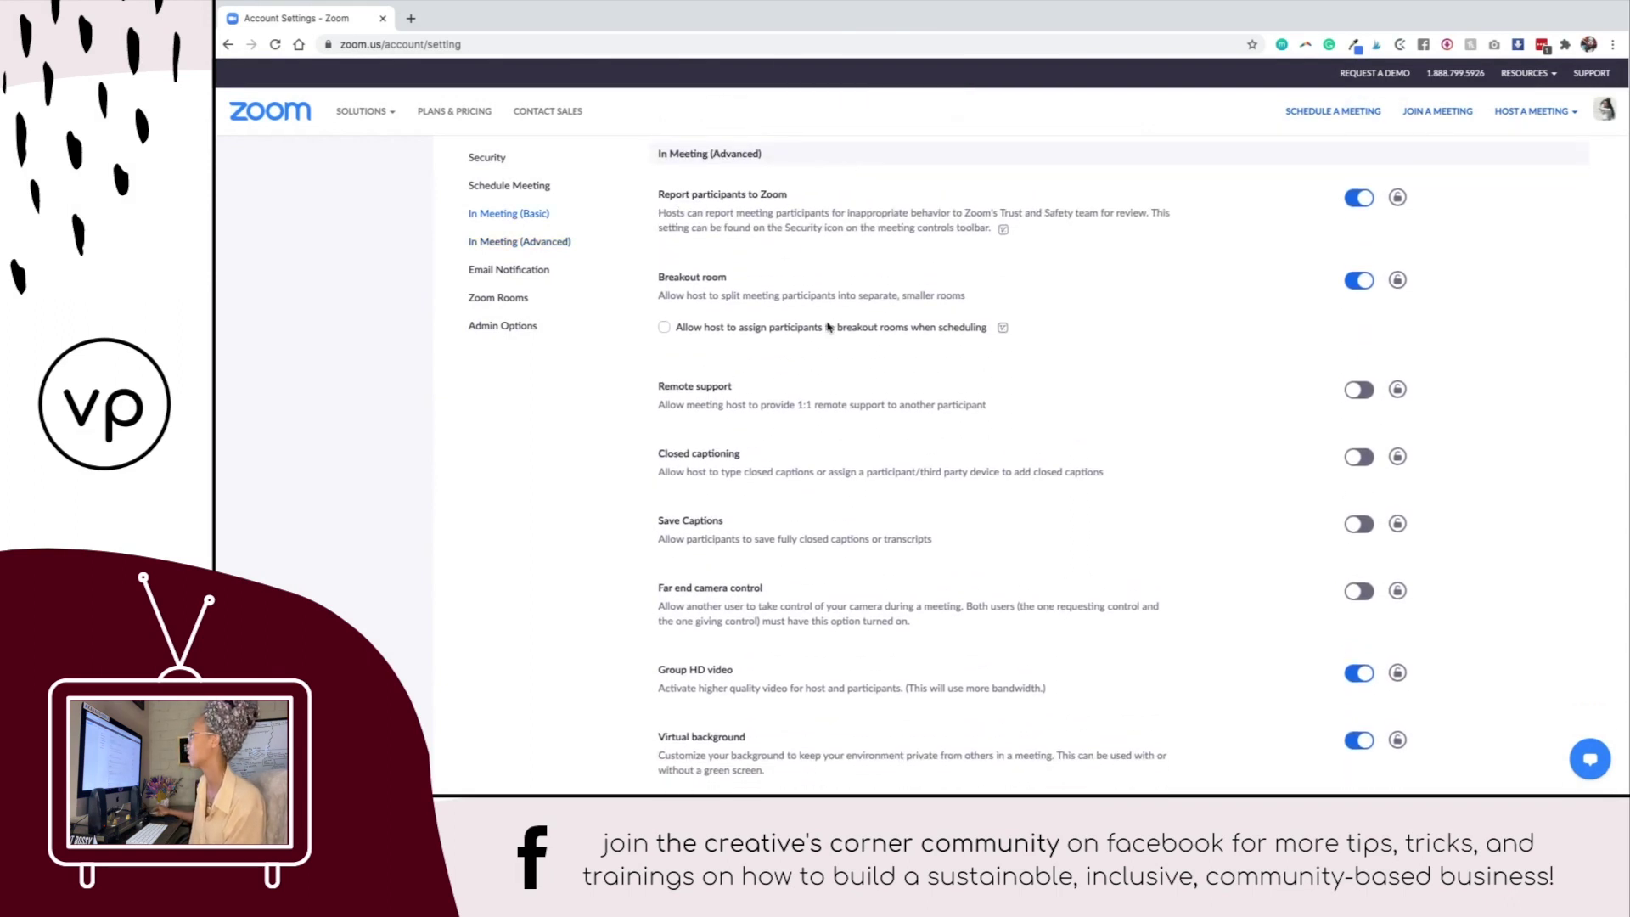
scroll(1219, 307, down, 4)
scroll(1218, 308, down, 8)
scroll(1219, 307, down, 5)
scroll(1218, 307, down, 8)
scroll(1219, 307, down, 6)
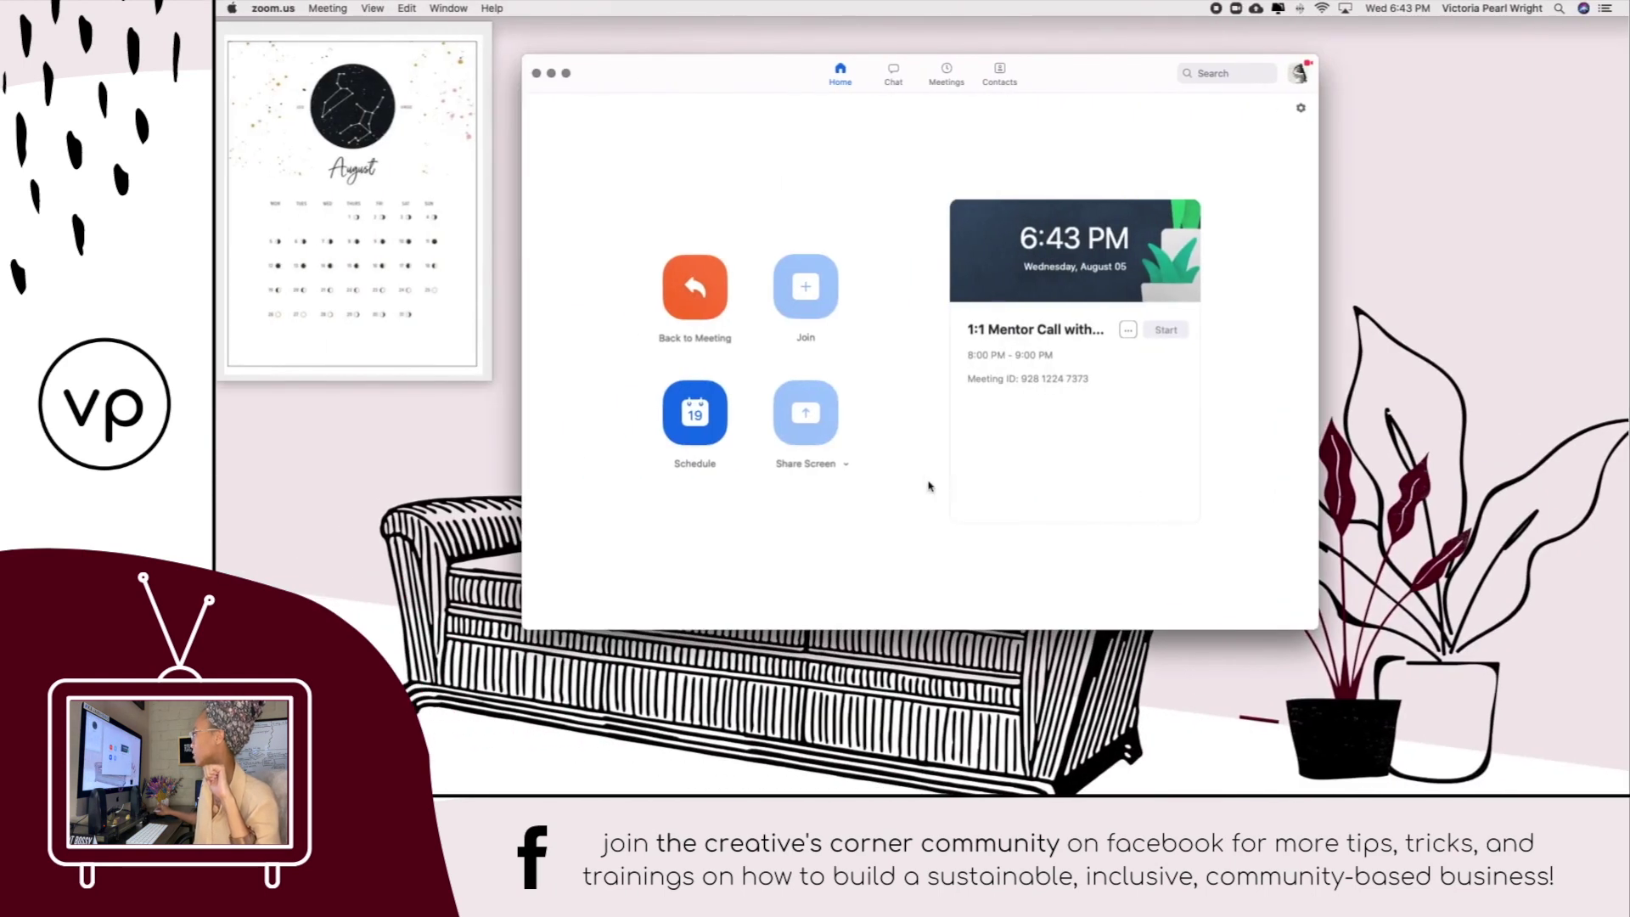
Step: Return to the running meeting and choose Live on Facebook from the More menu
mouse_move(1137, 769)
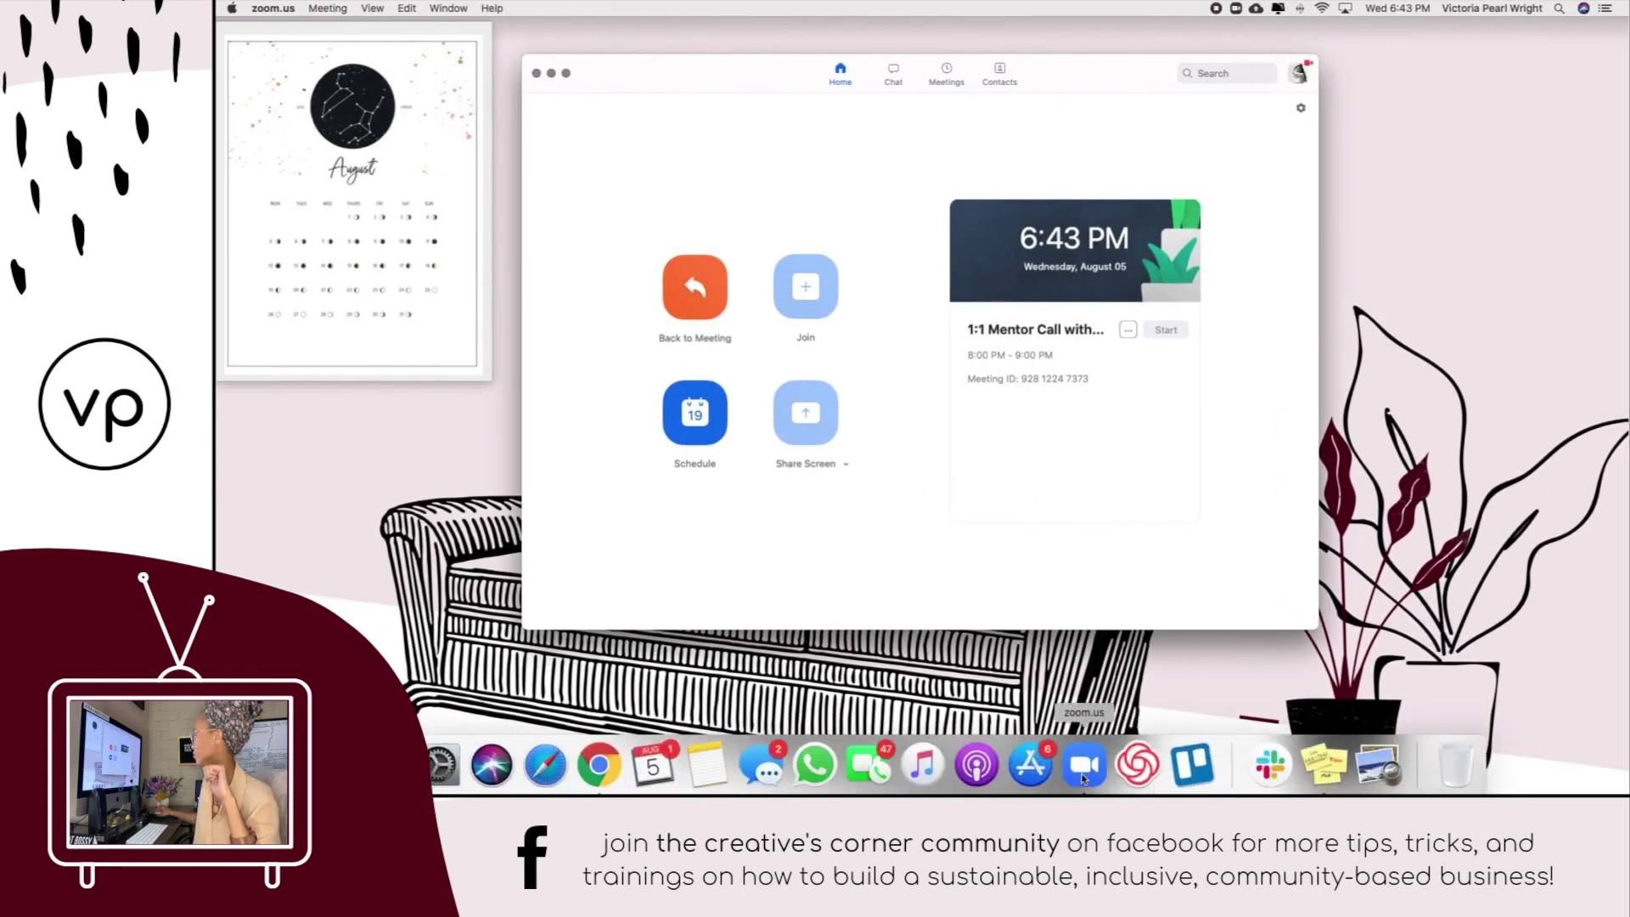
click(694, 286)
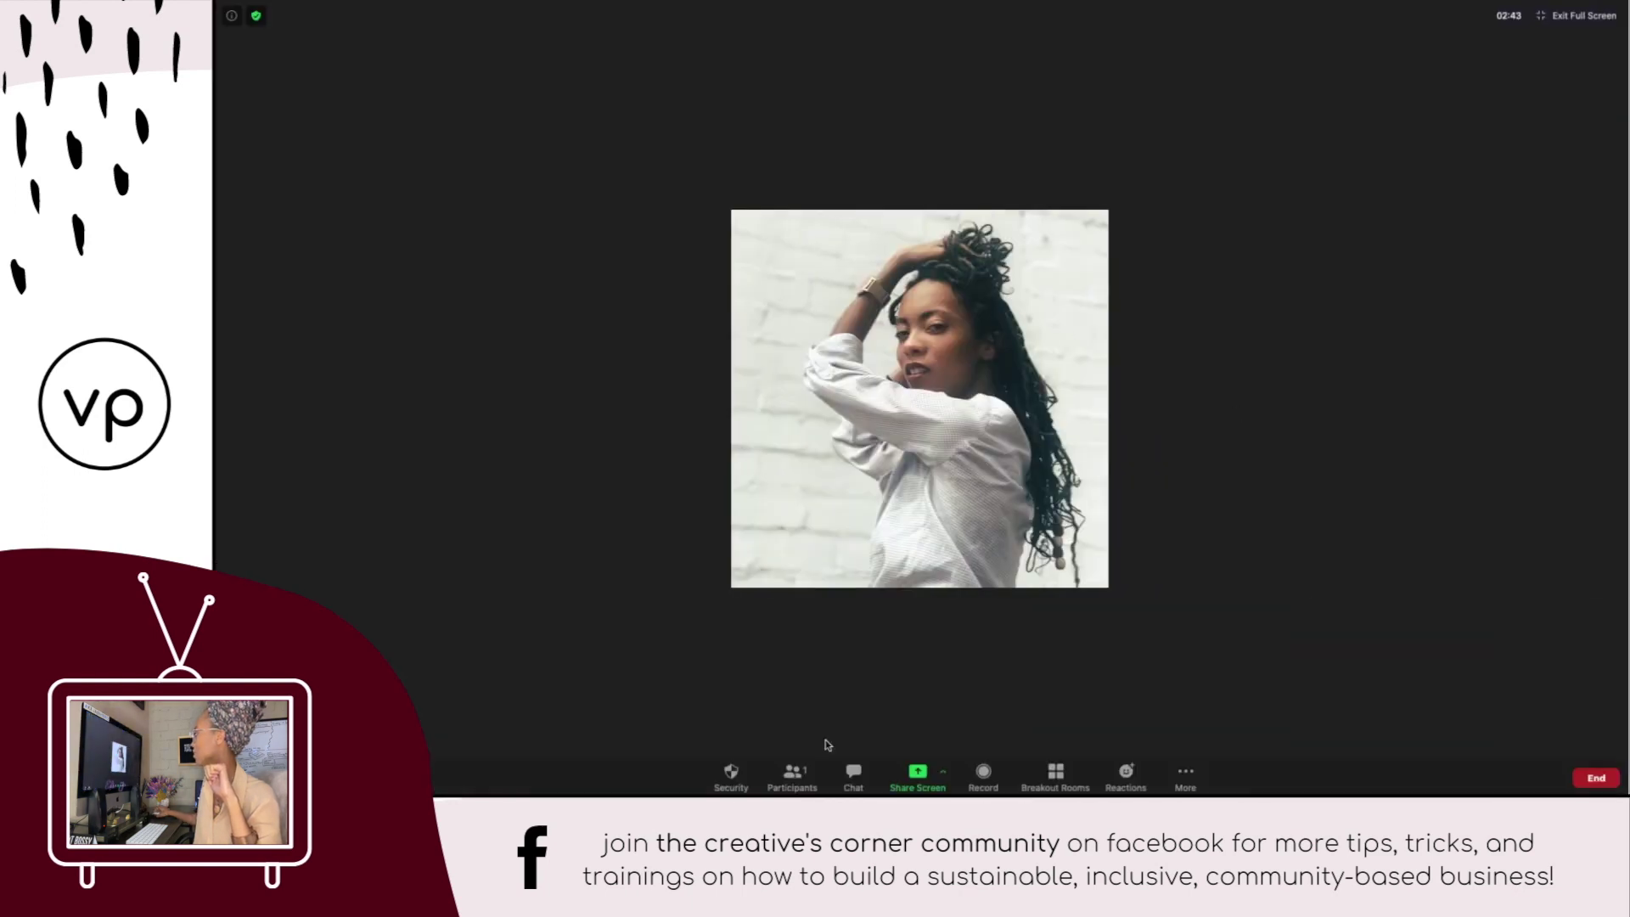
click(1184, 781)
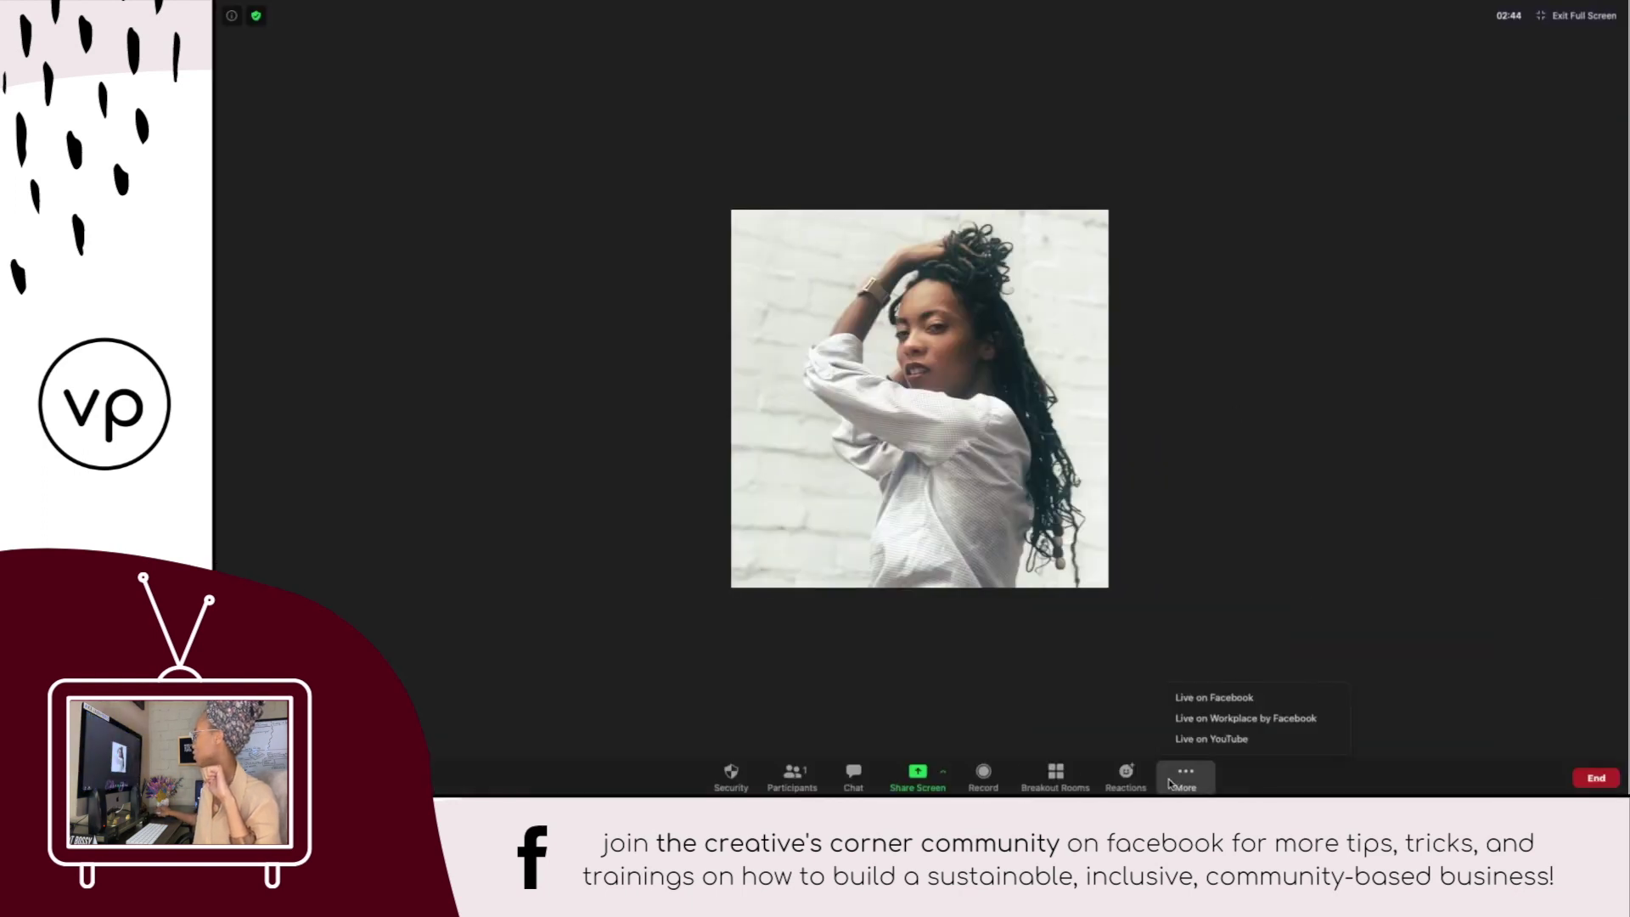
click(1210, 698)
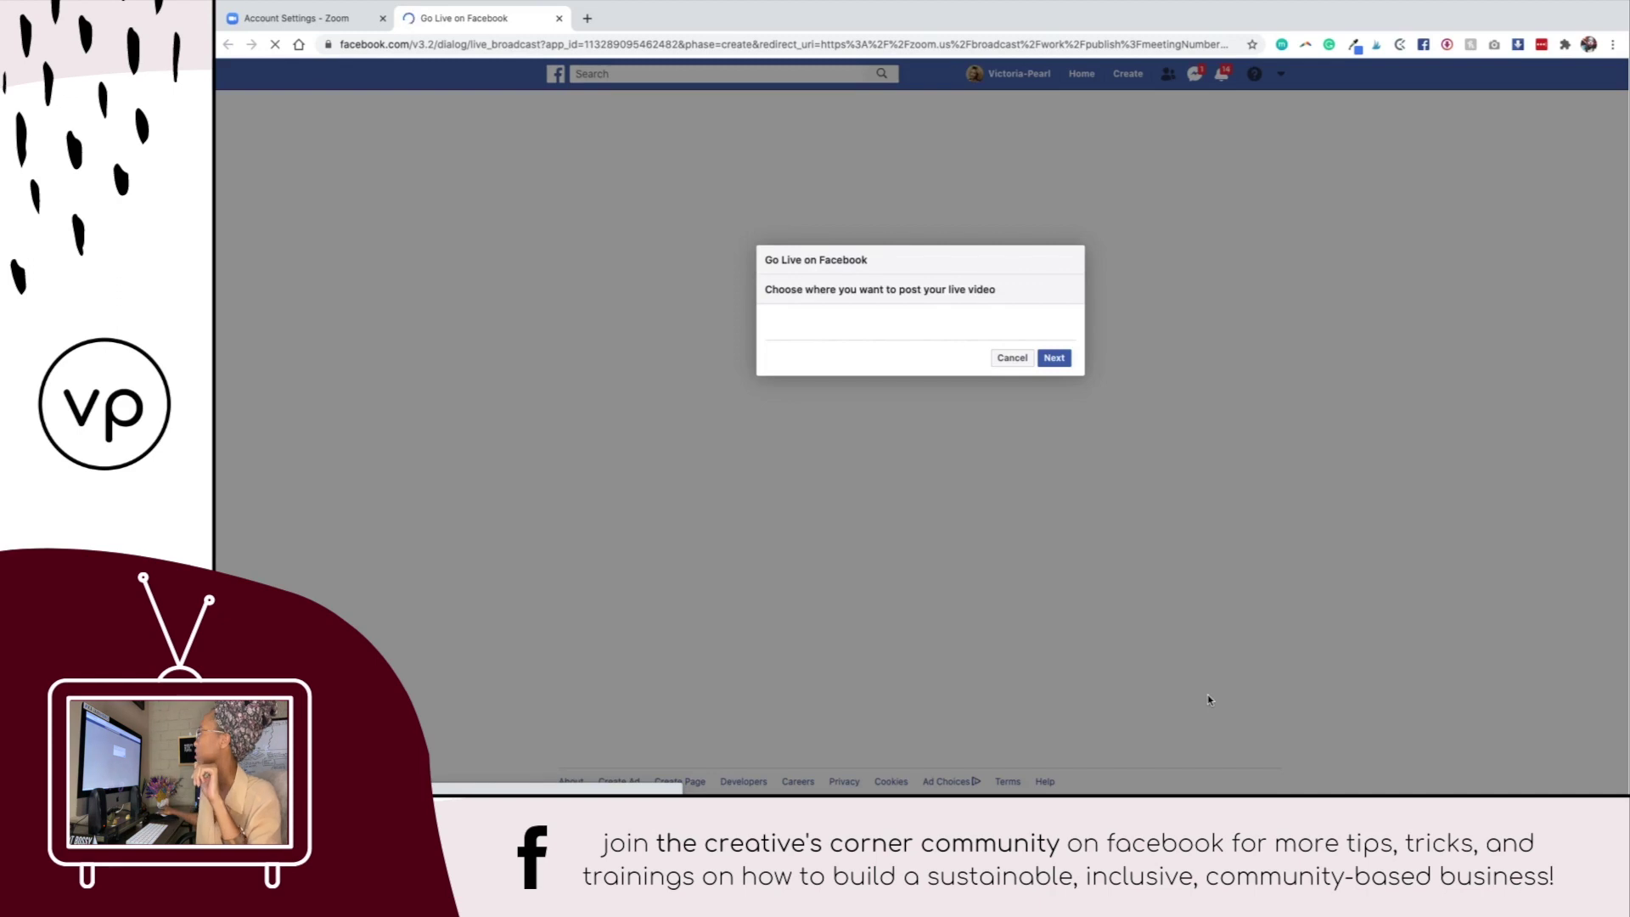
Step: Share the live video in The Creative's Corner Community group and continue to the live preview
click(811, 324)
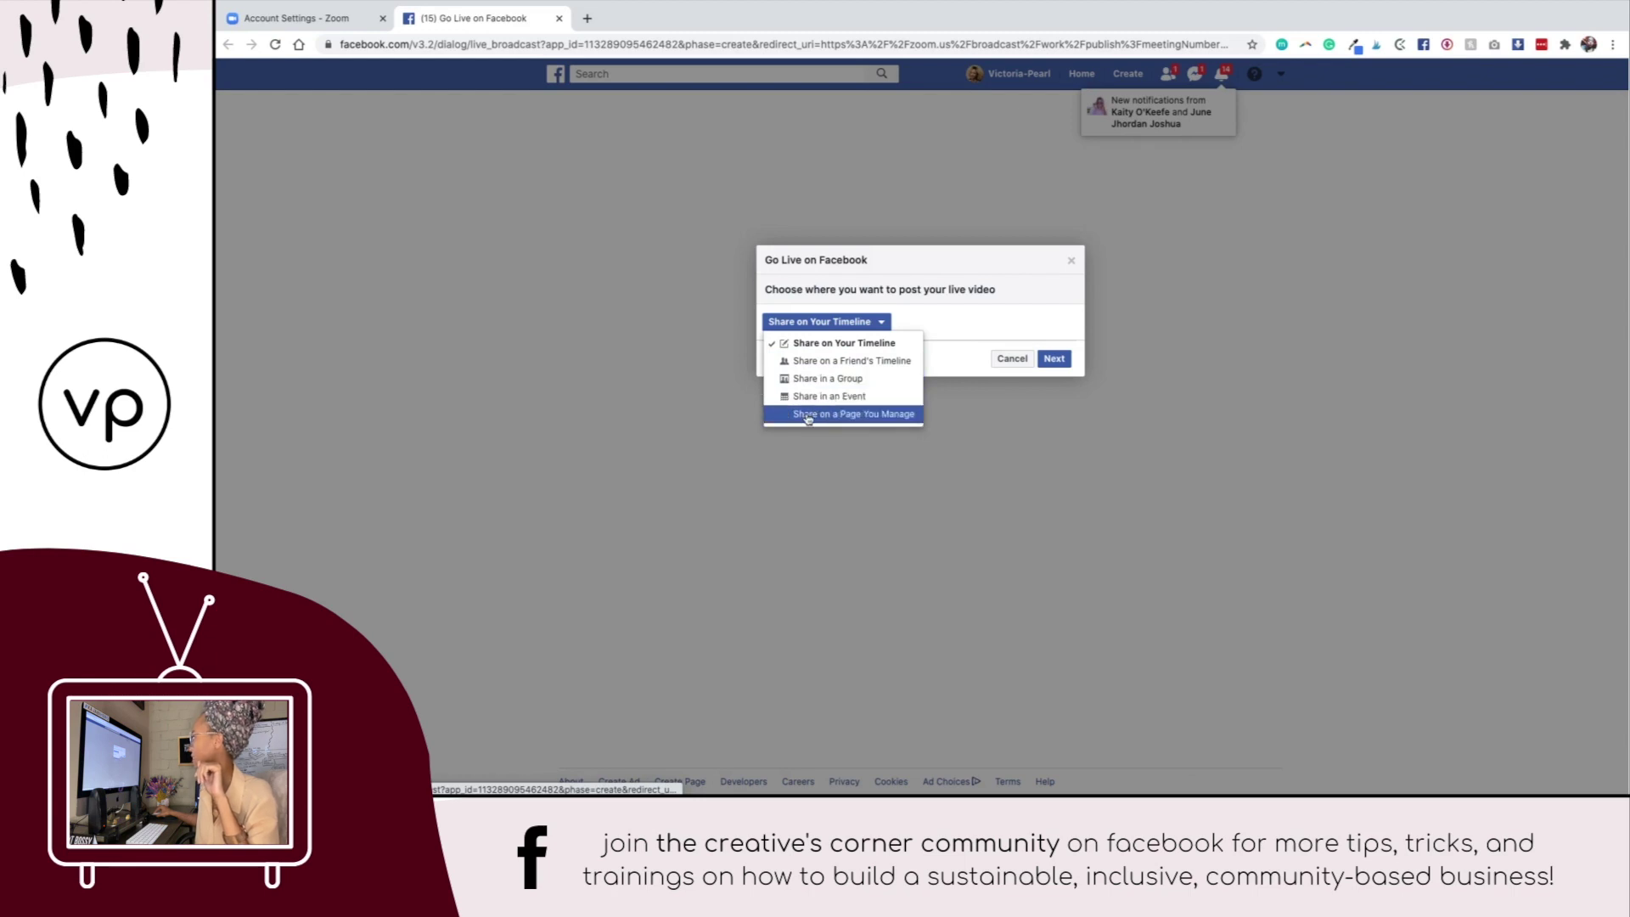
click(875, 385)
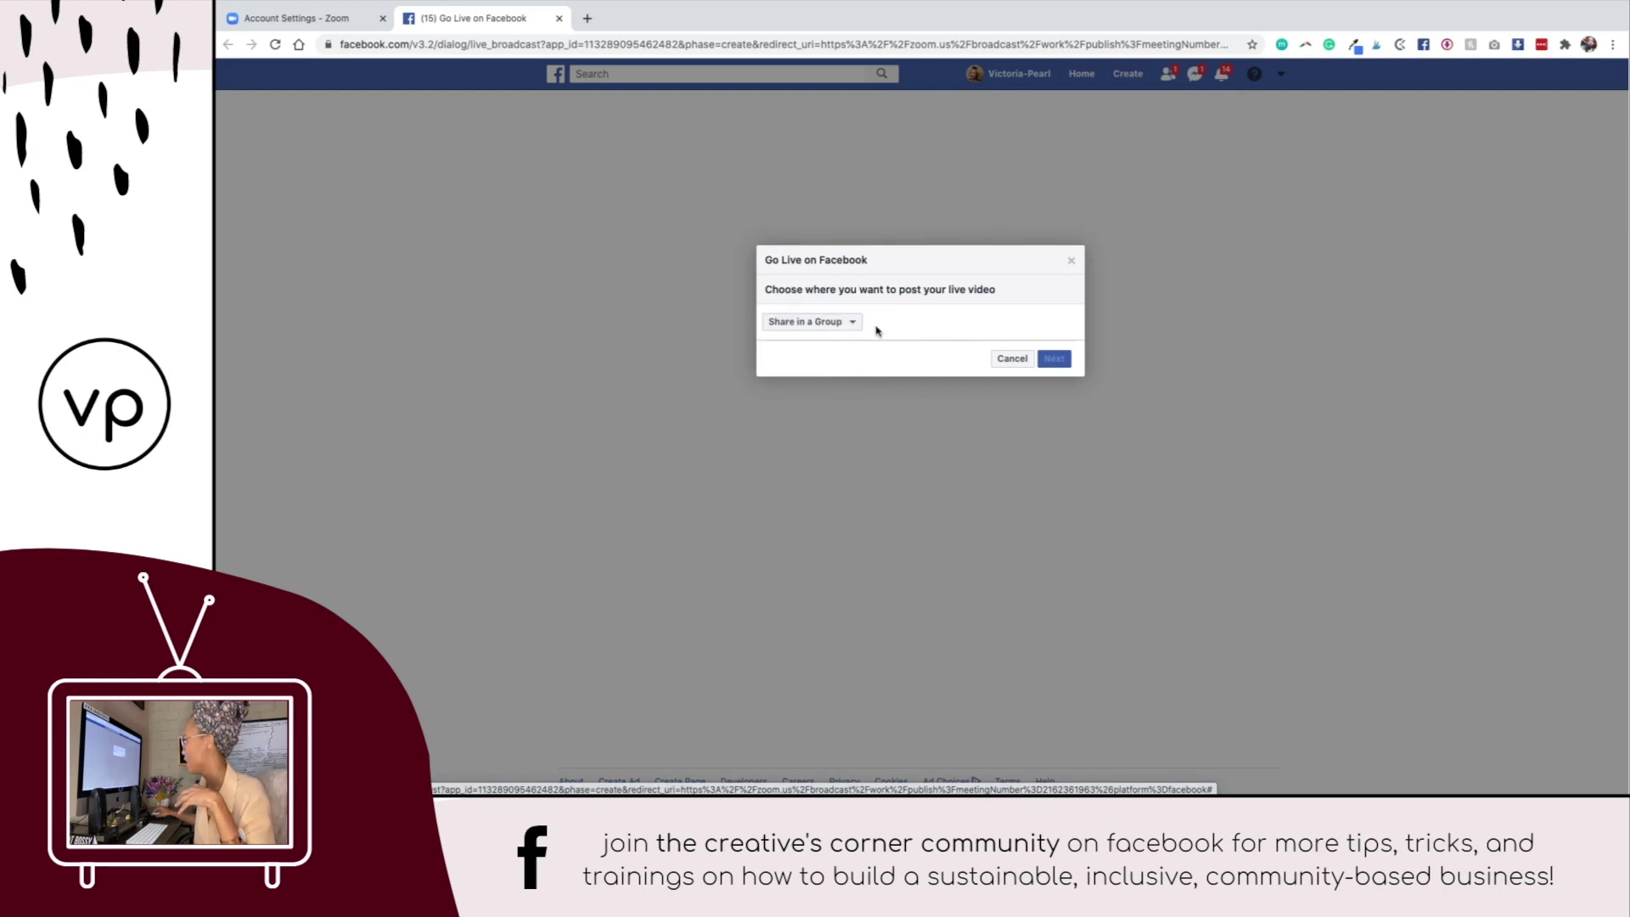
text(The)
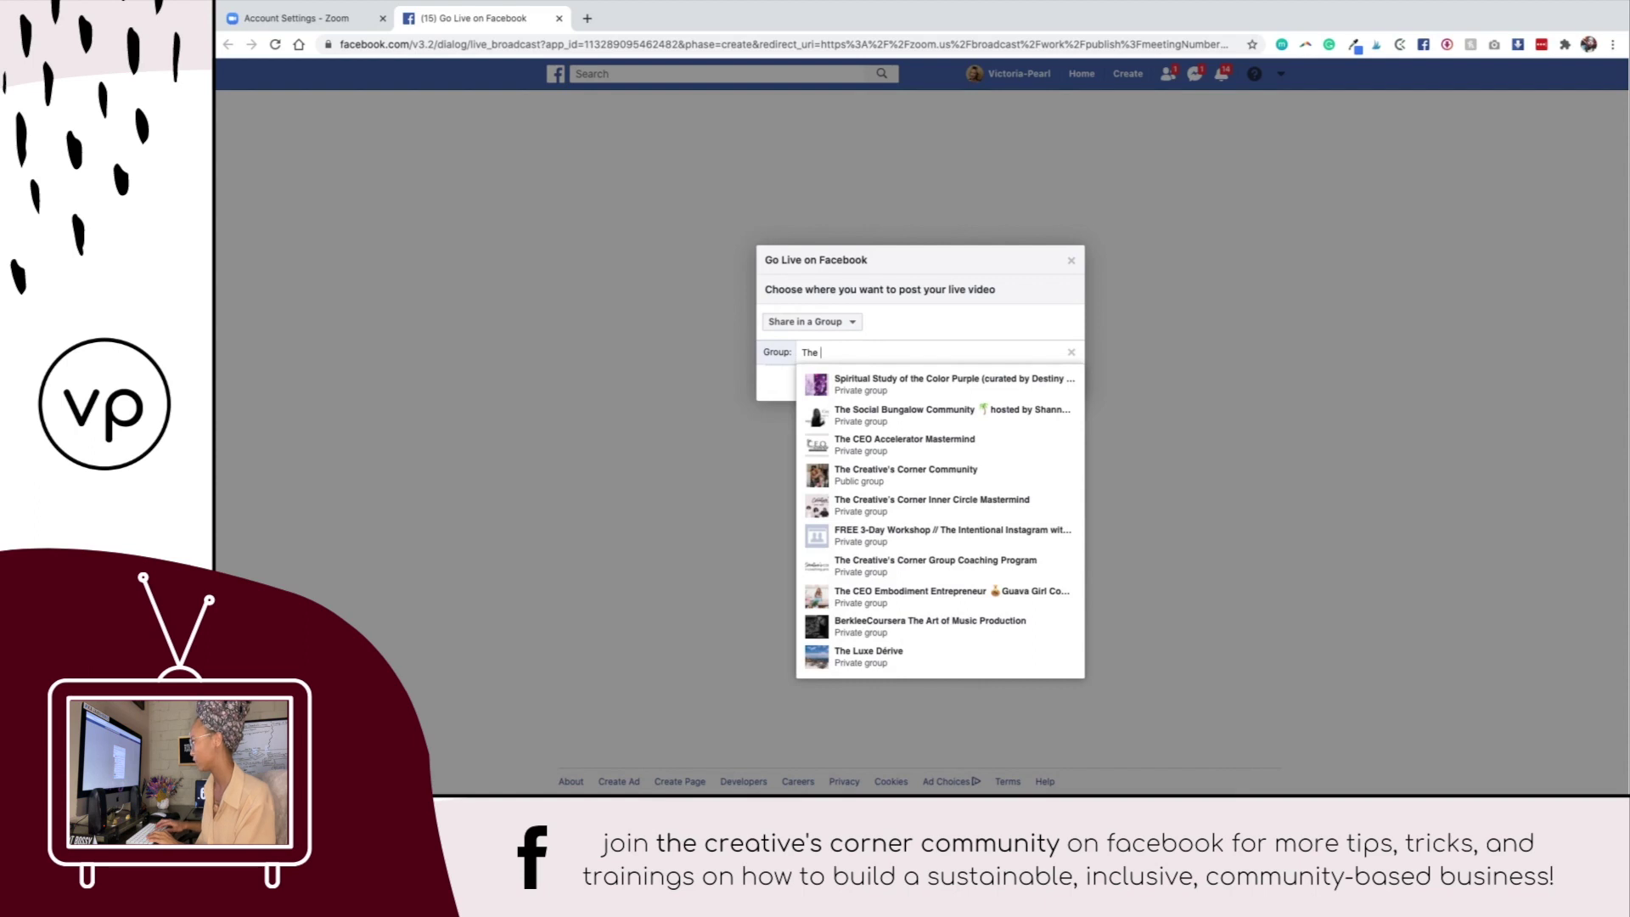
click(963, 480)
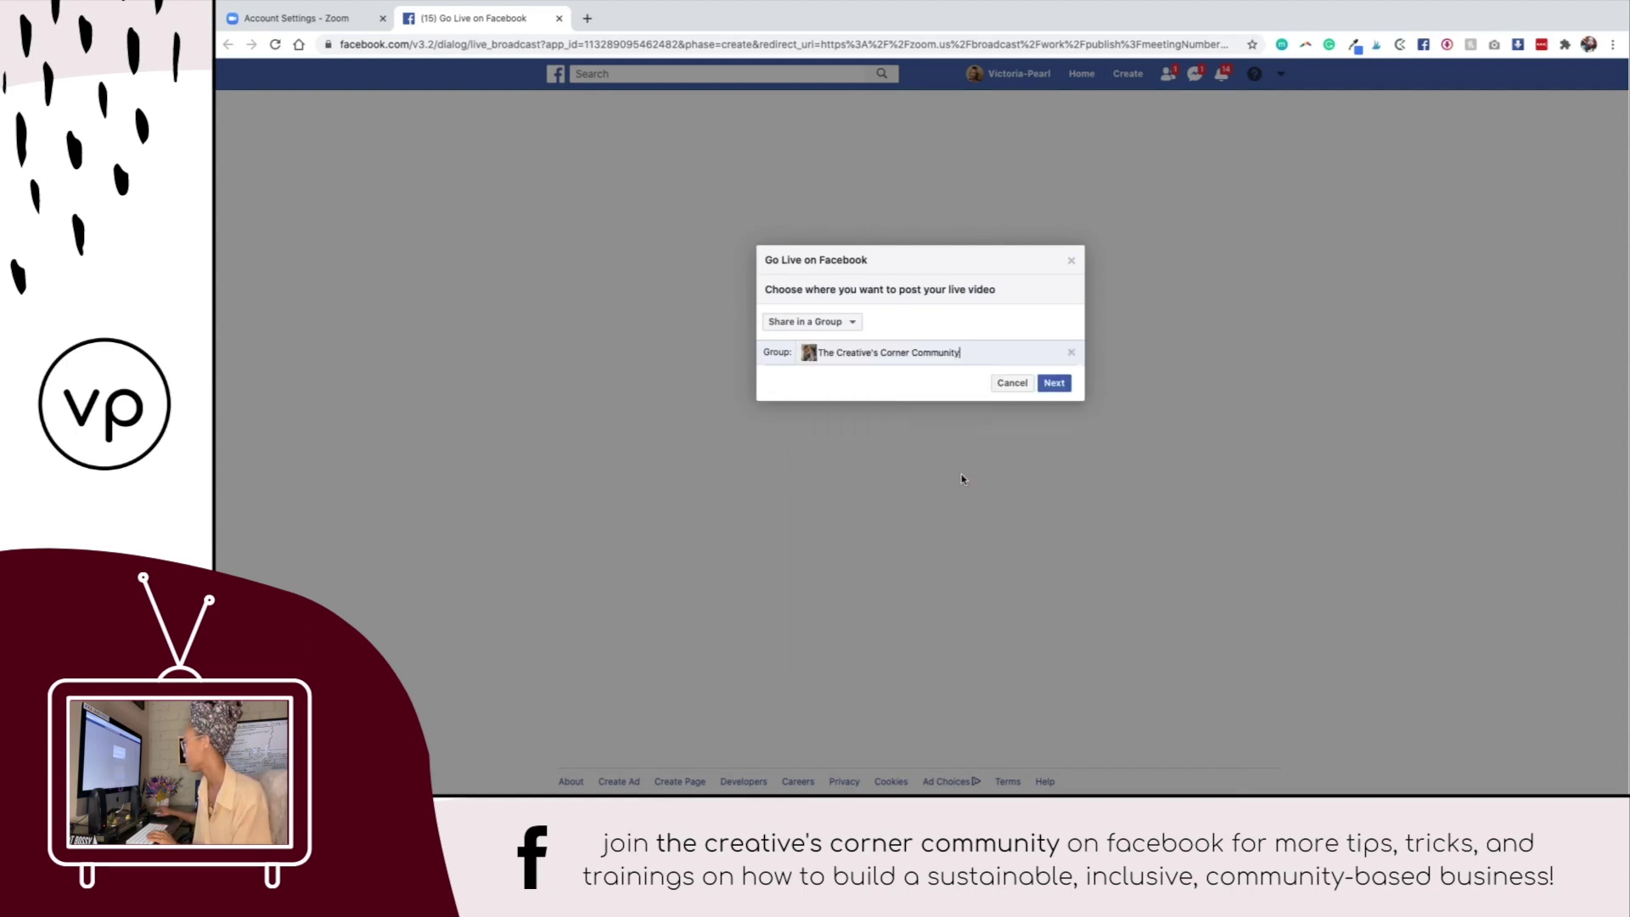
click(1054, 384)
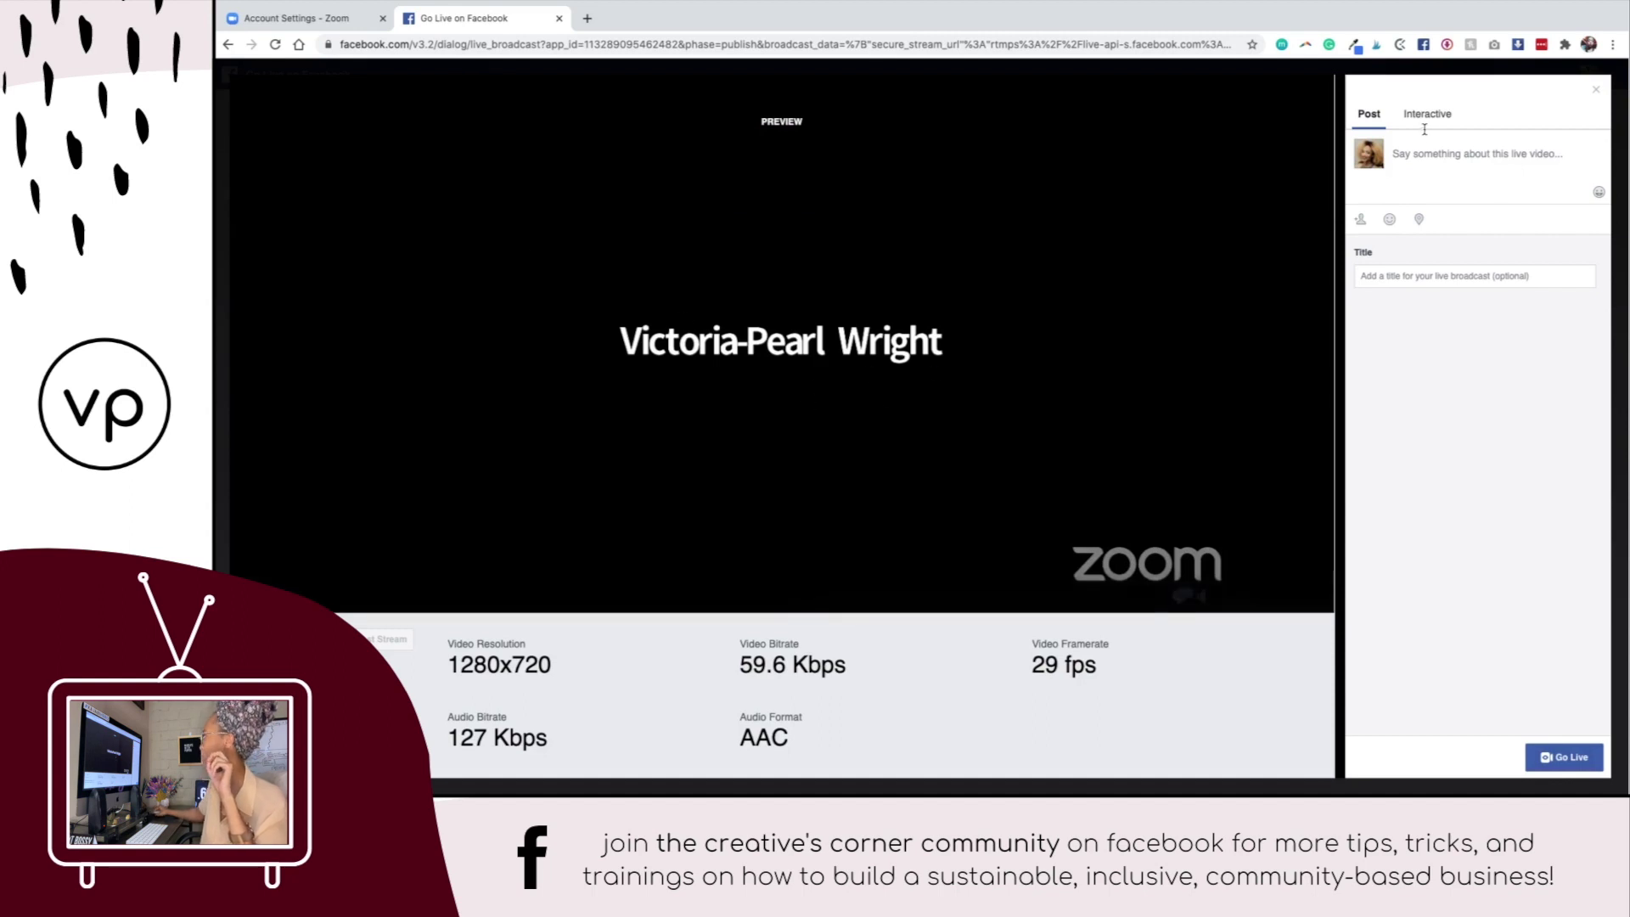
click(1392, 275)
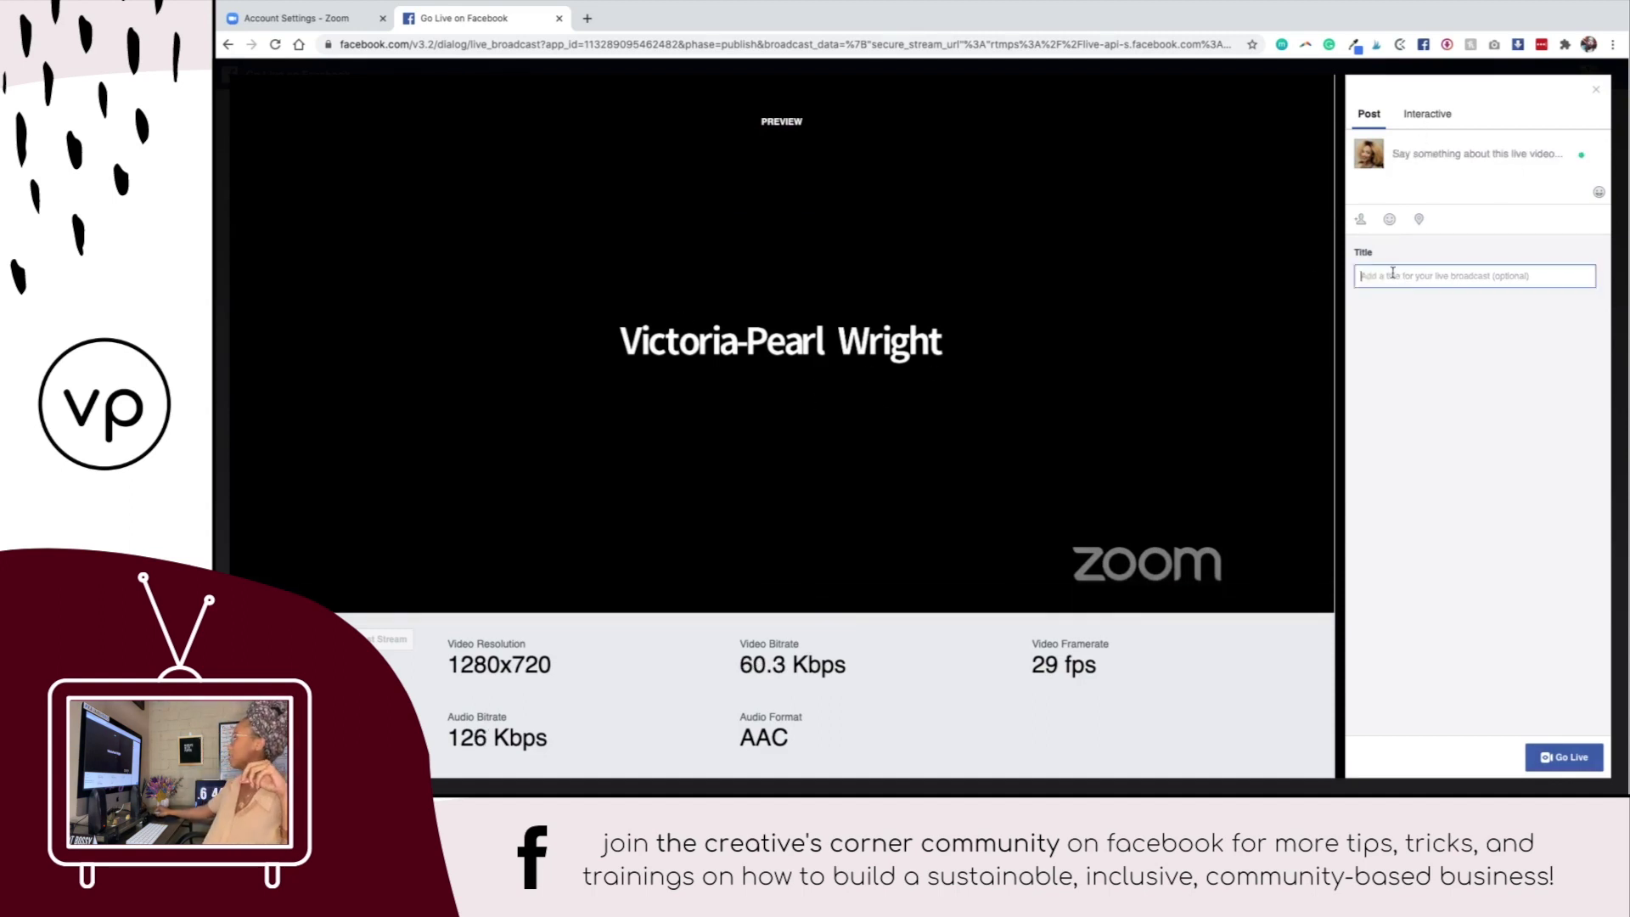
click(1415, 158)
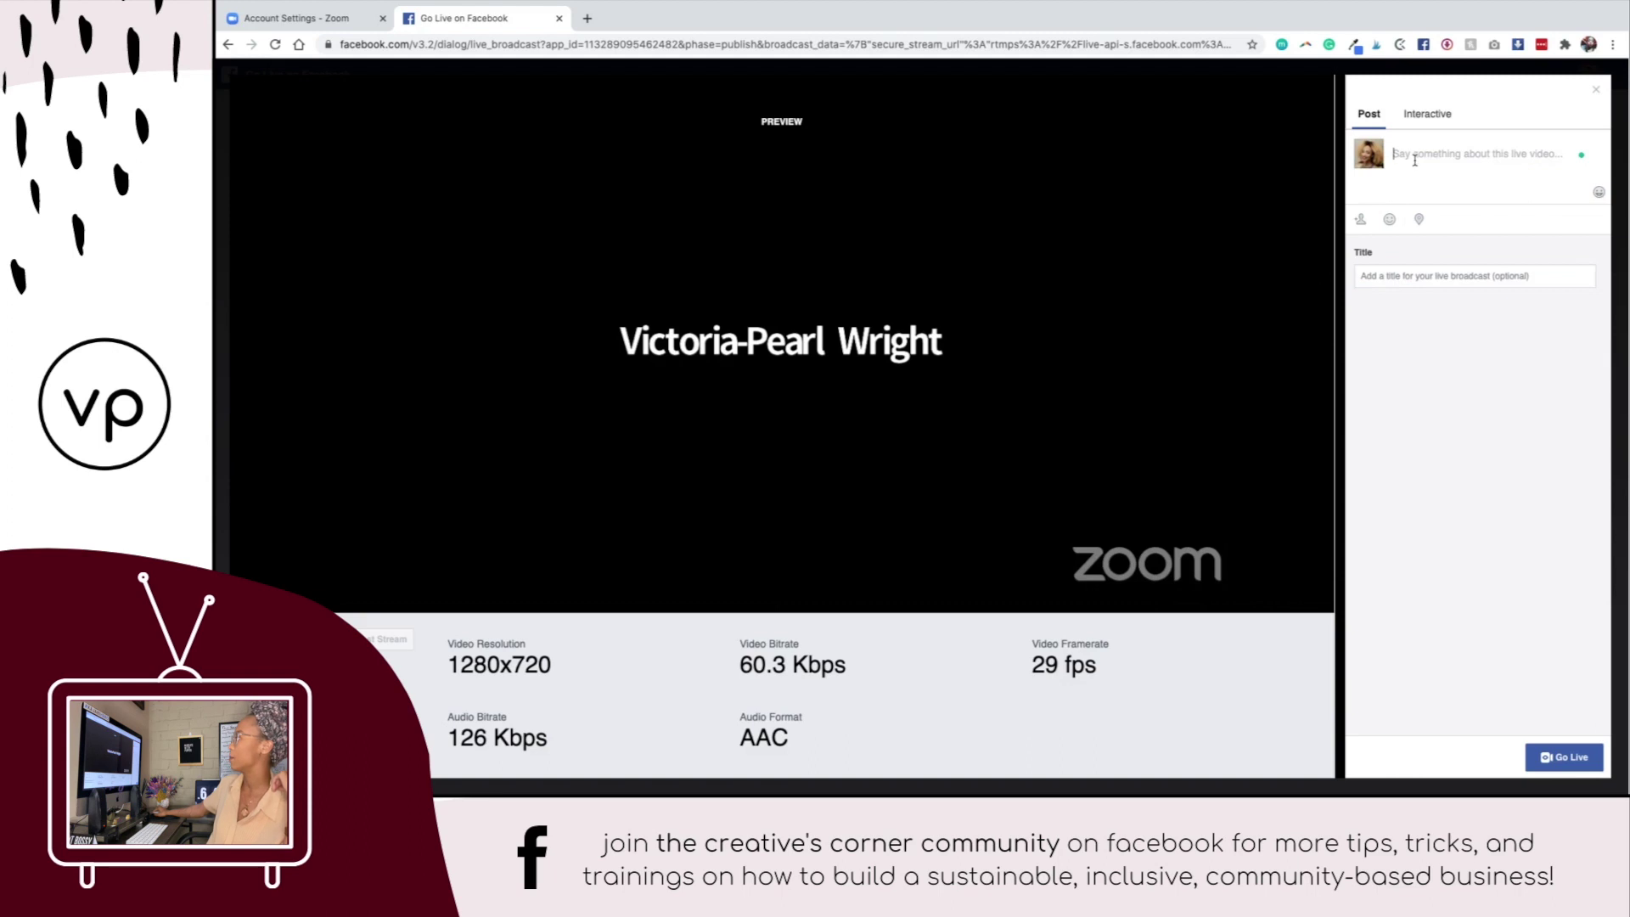